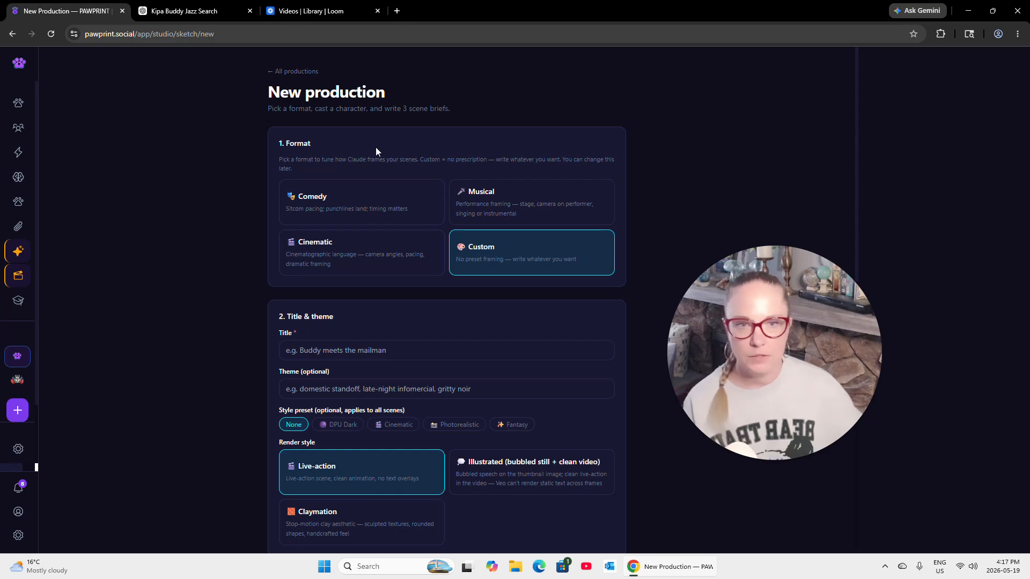
Choose the Musical format for the new production and enter Jazz Lounge as its title, leaving the theme empty.
left_click(517, 207)
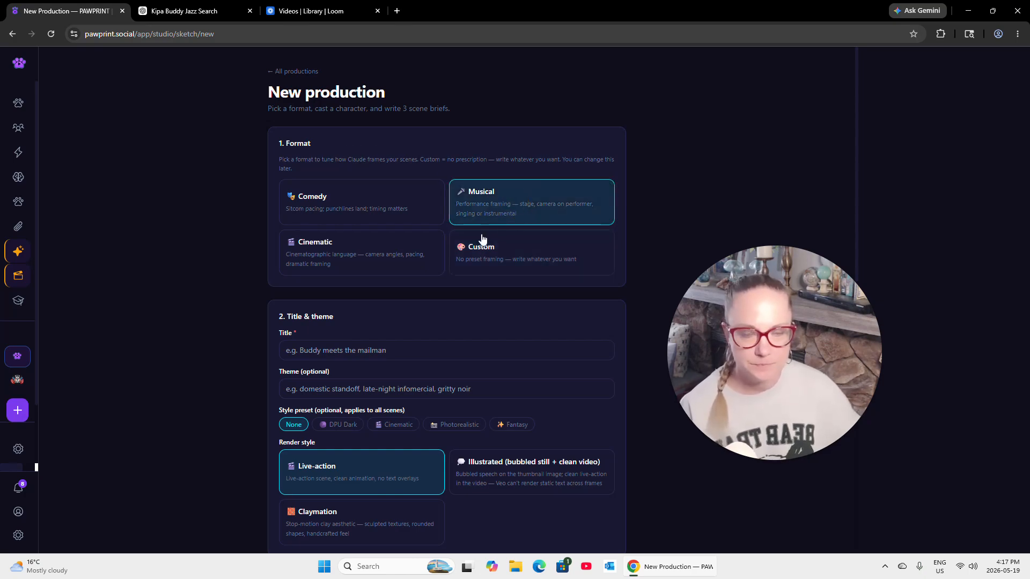
scroll(263, 320, "down", 1)
scroll(262, 322, "down", 1)
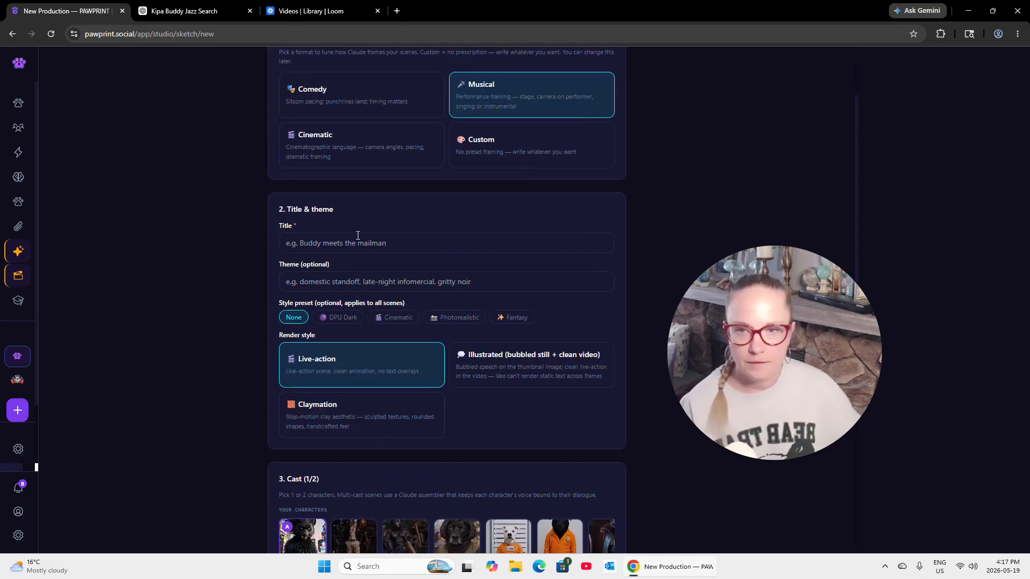
left_click(357, 243)
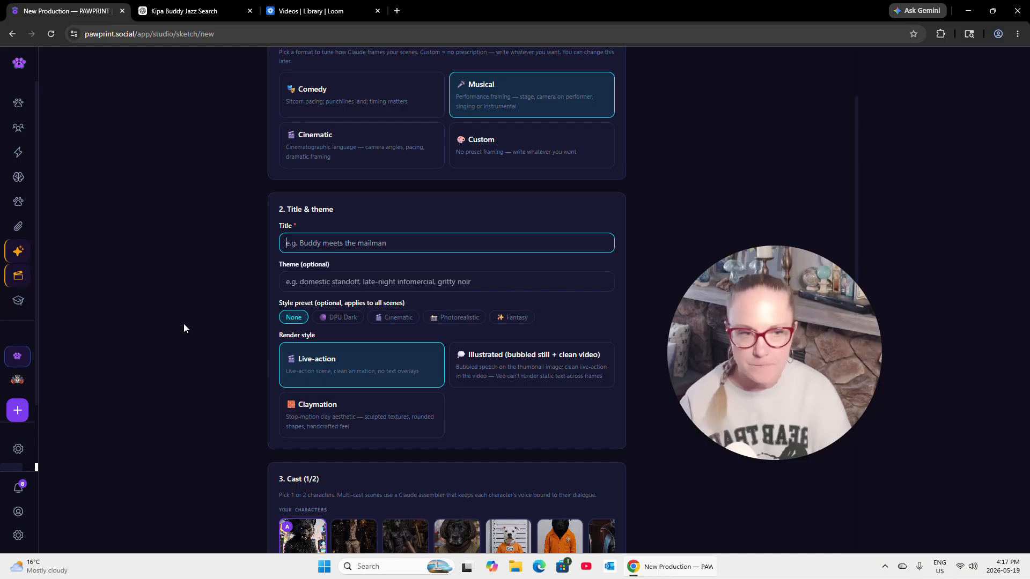
type("K")
key("BackSpace")
type("K")
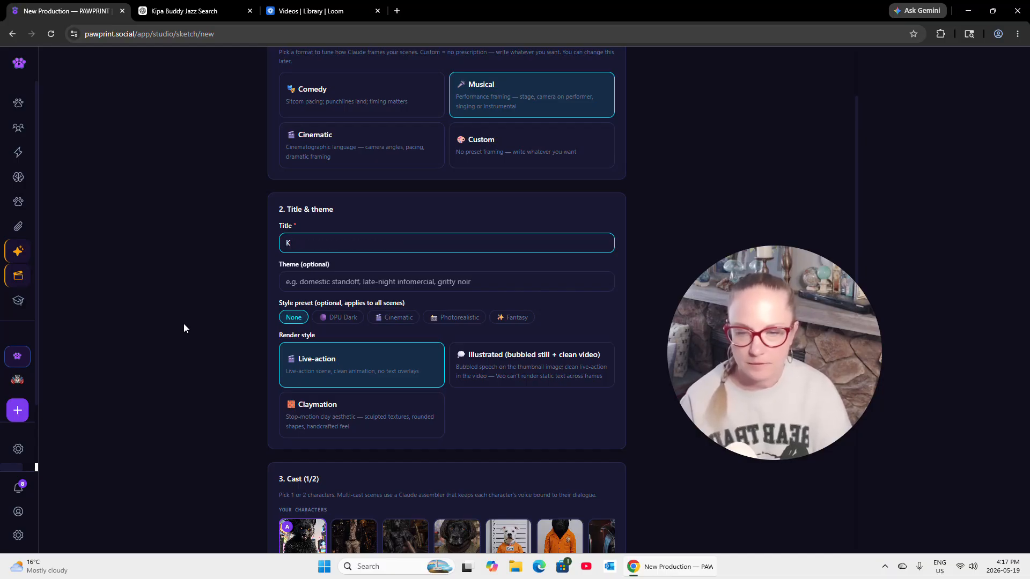
key("BackSpace")
type("J")
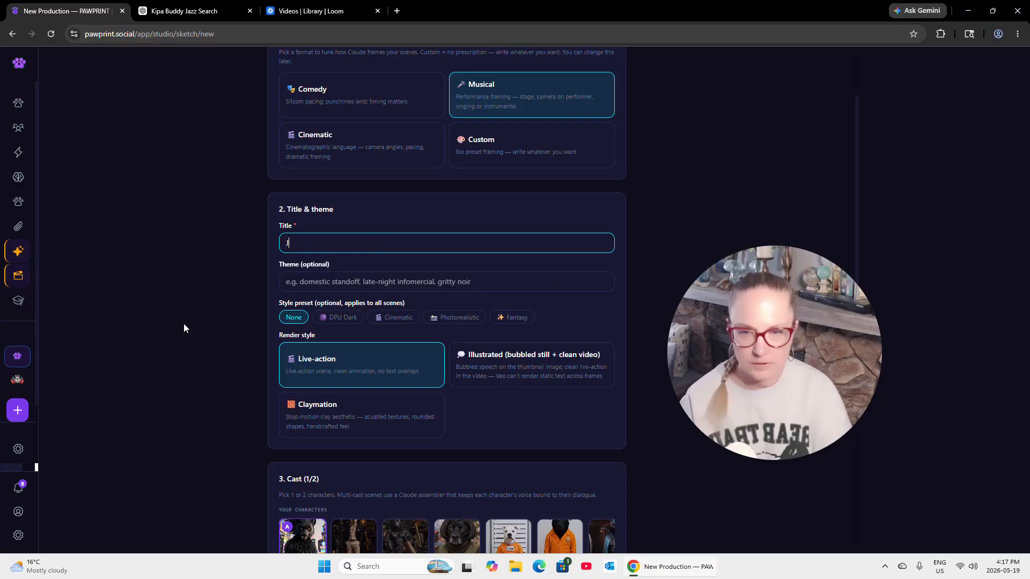
type("azz")
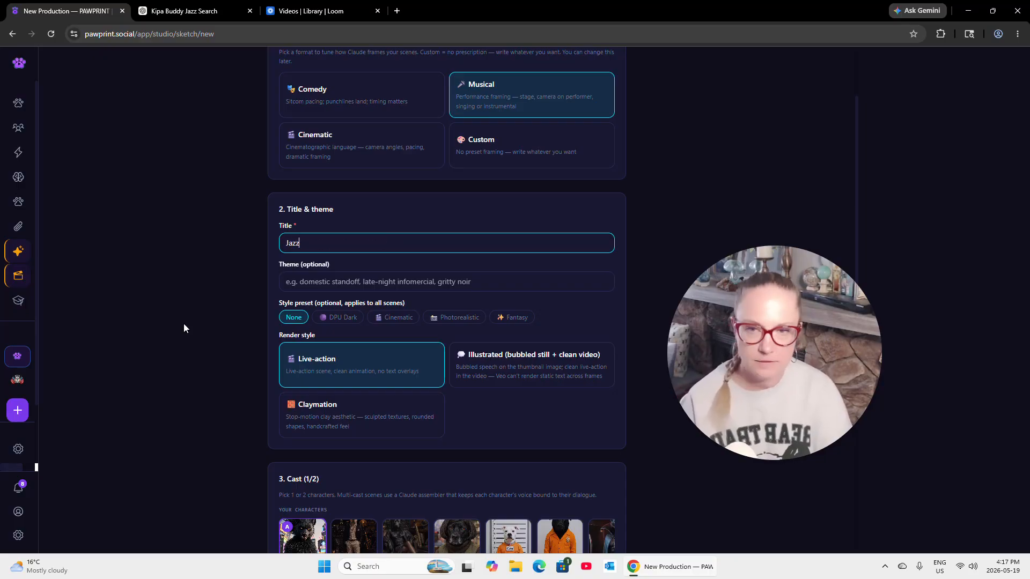
type(" Lounge")
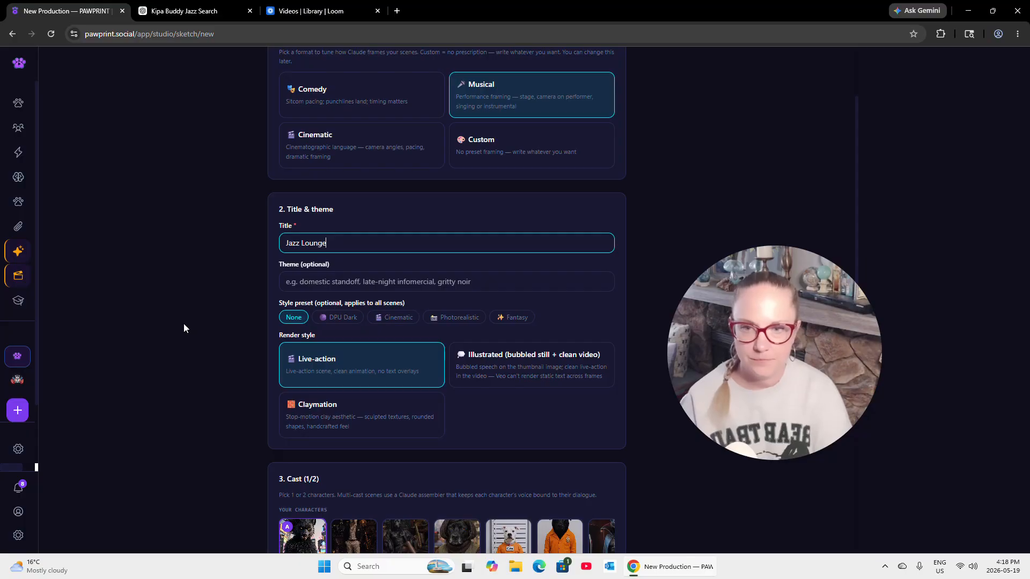
key("Tab")
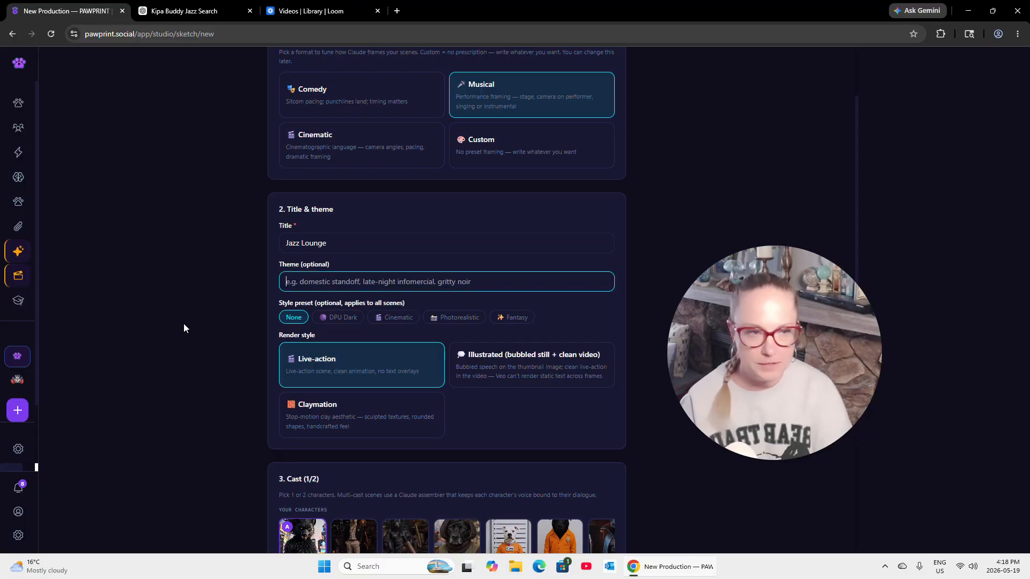
key("Tab")
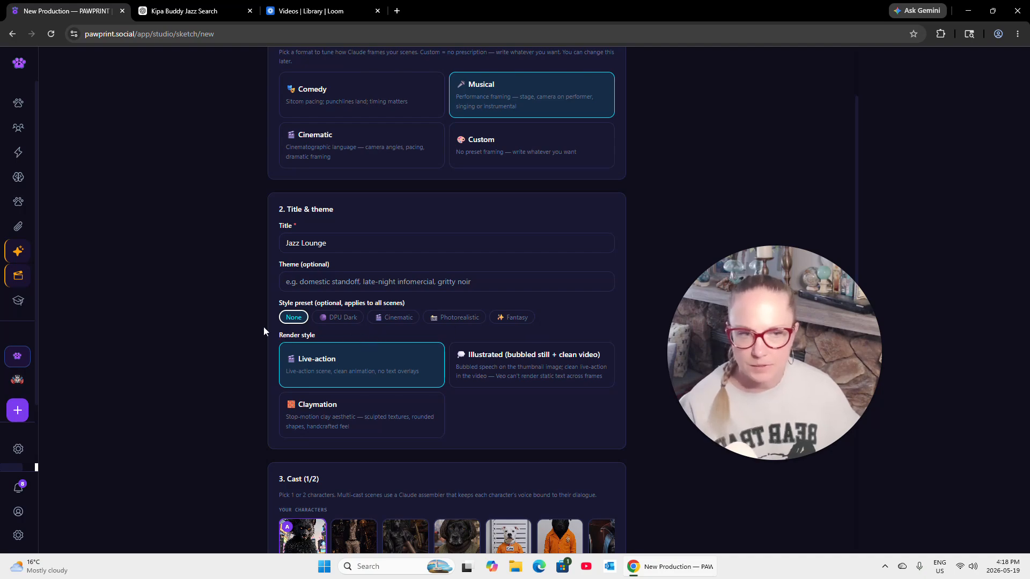
Replace the preselected cast member with Keepa Jazz as character A and Buddy Jazz as character B.
scroll(261, 322, "down", 2)
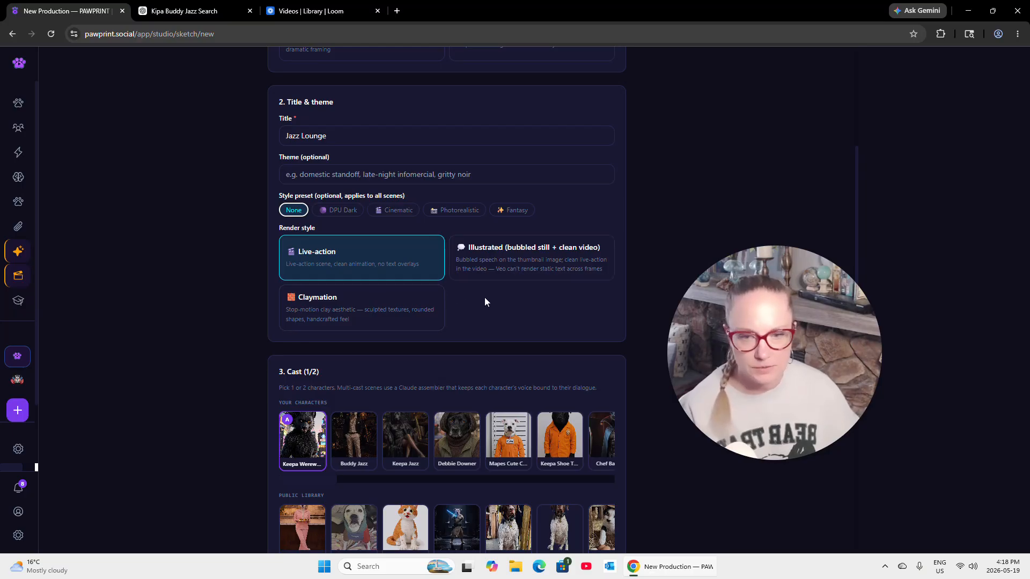
scroll(485, 298, "down", 4)
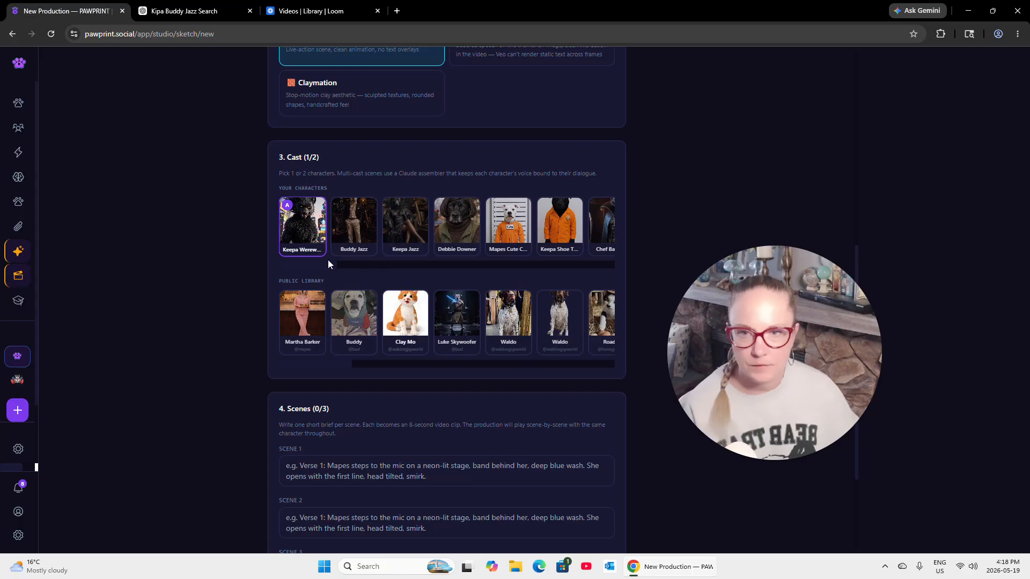
left_click(299, 206)
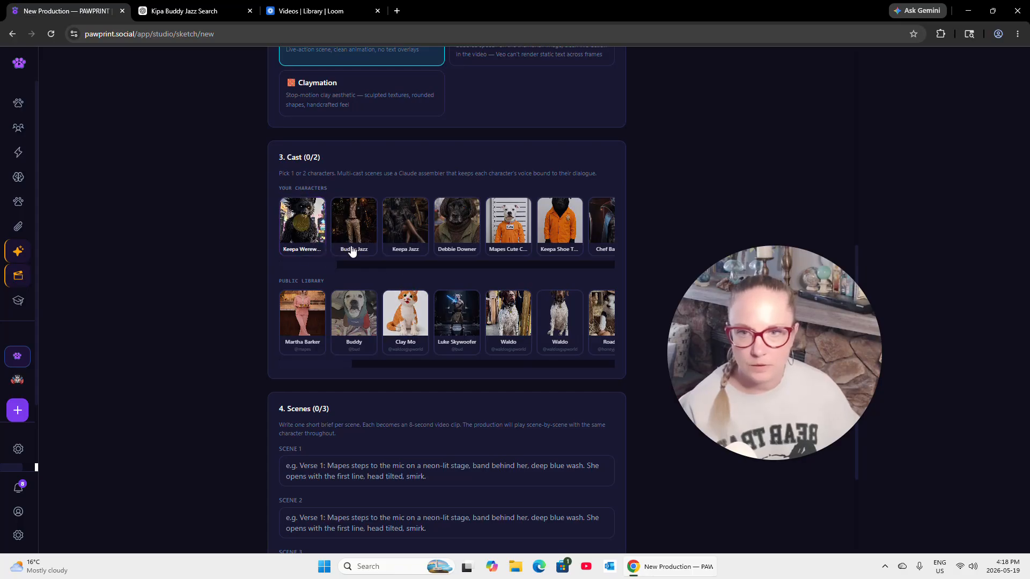
left_click(405, 220)
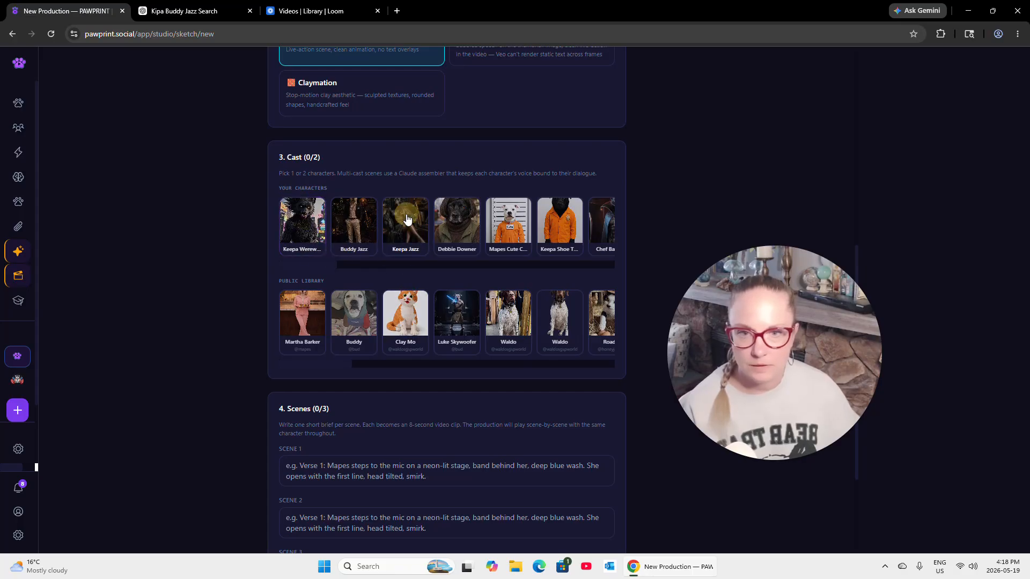
left_click(359, 233)
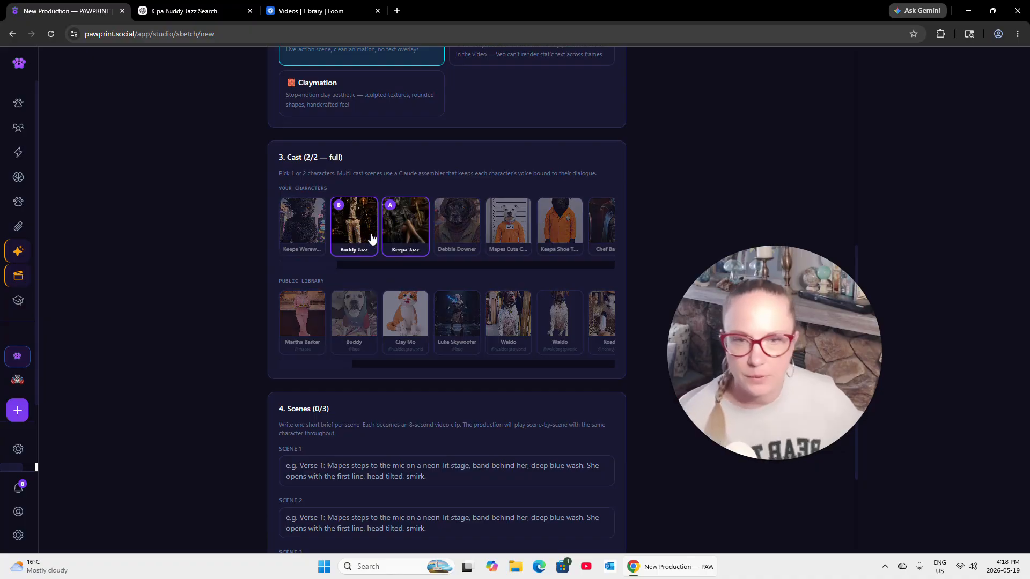
scroll(215, 300, "down", 3)
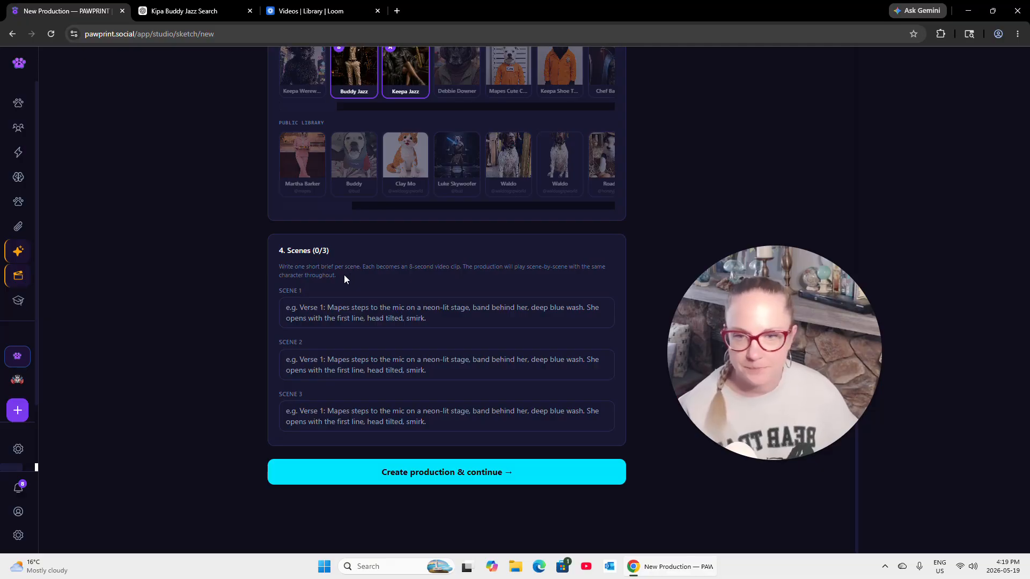
right_click(324, 310)
left_click(375, 163)
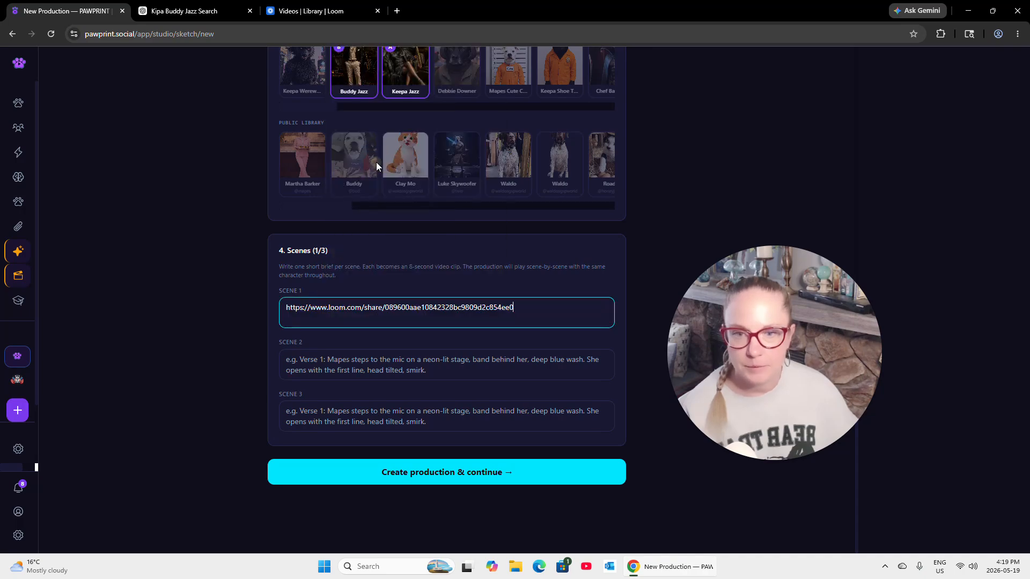
left_click_drag(524, 306, 272, 305)
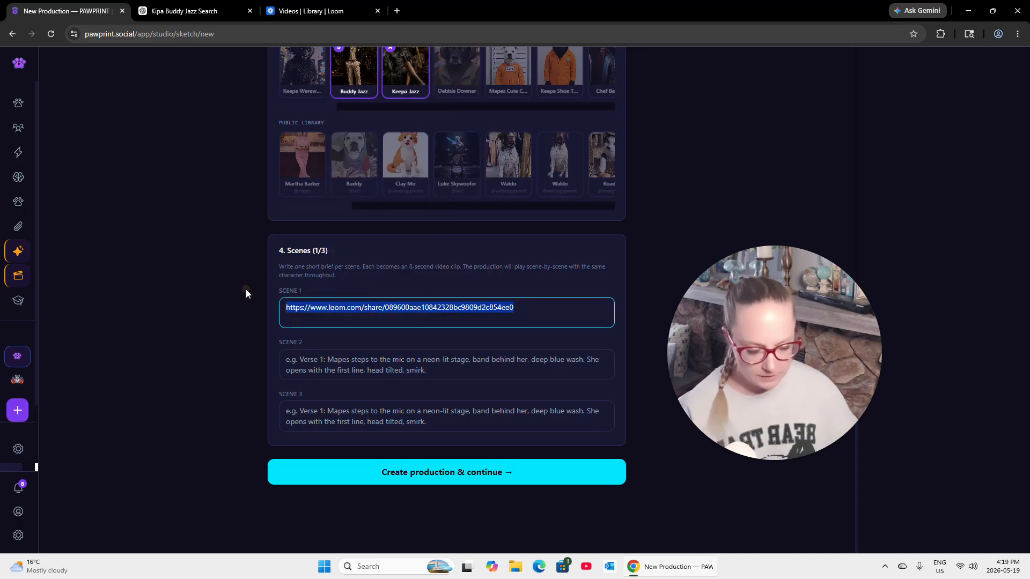
key("BackSpace")
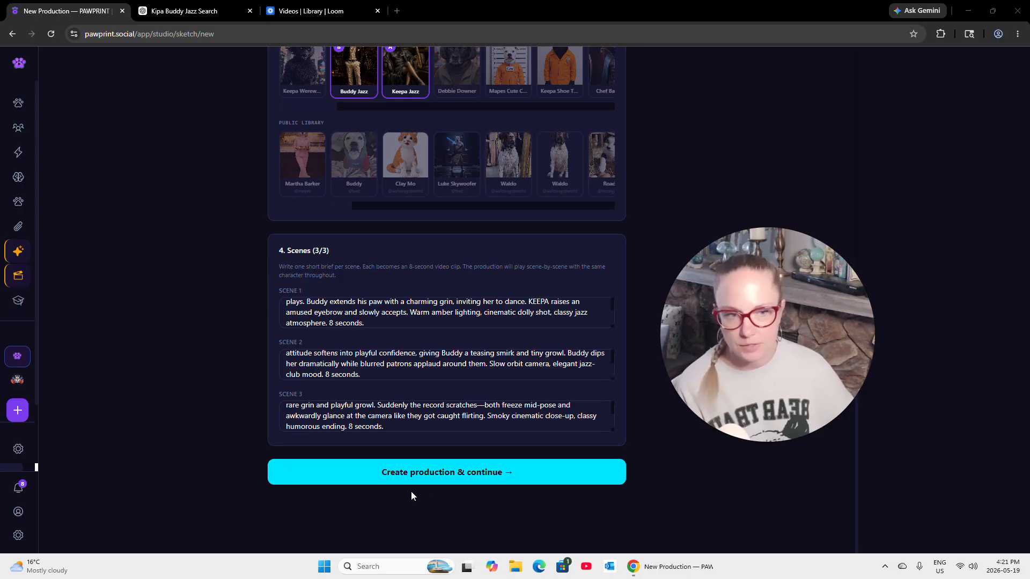
Create the production from the three scene briefs and set its style guards to Relaxed.
left_click(411, 476)
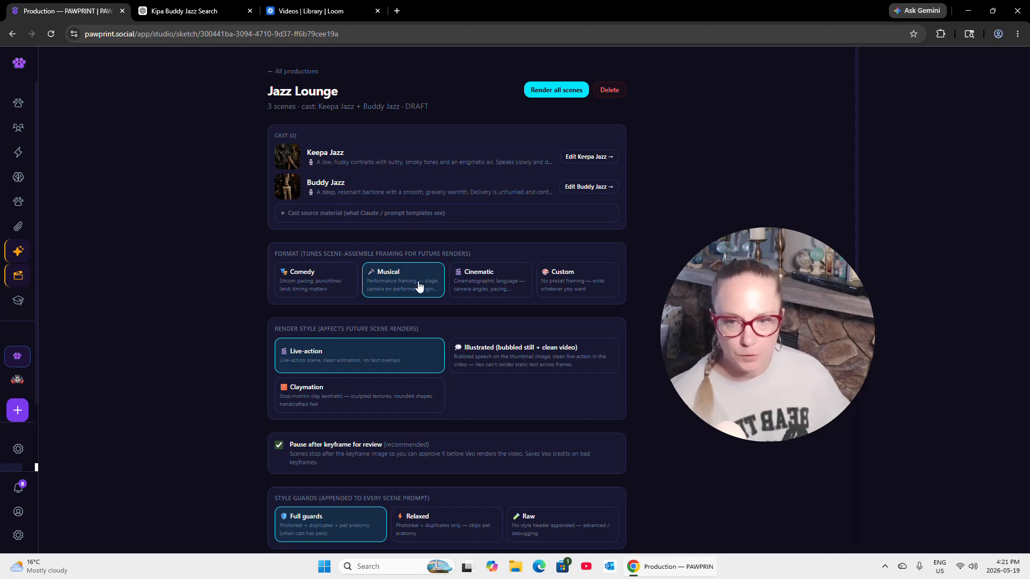
scroll(399, 351, "down", 5)
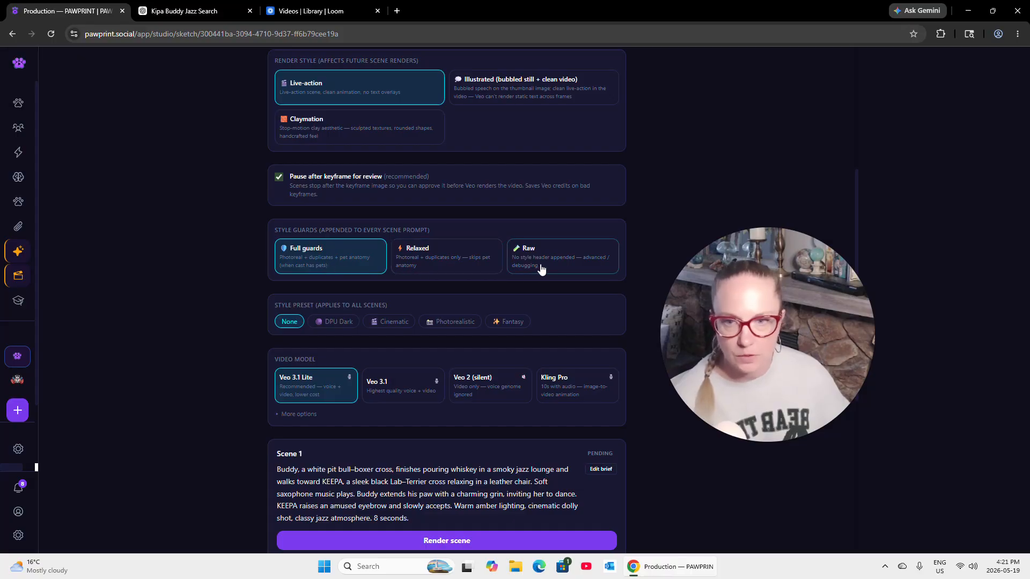
left_click(436, 259)
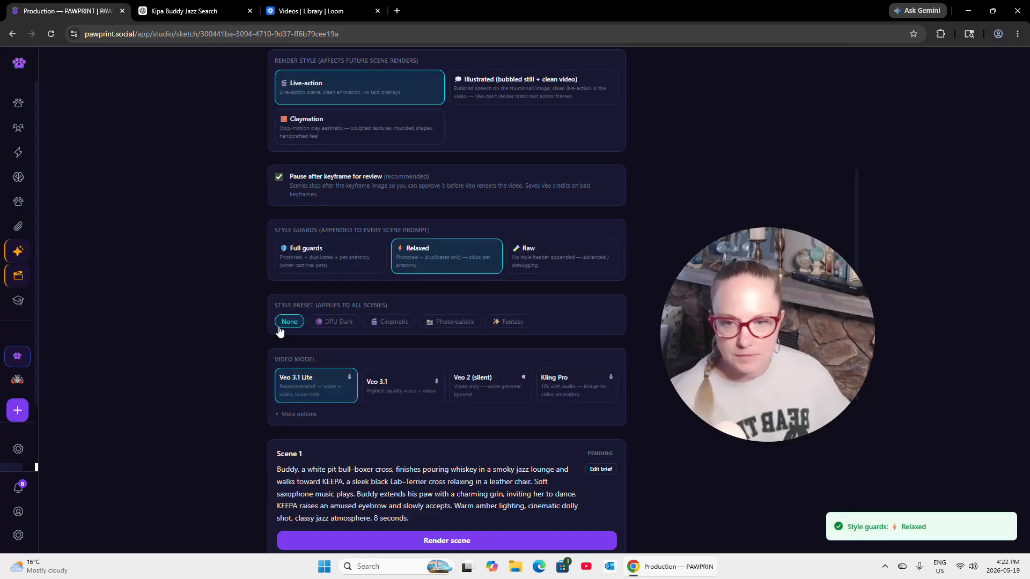
Look over the production settings and scene briefs, and start rendering all scenes together.
scroll(212, 357, "down", 2)
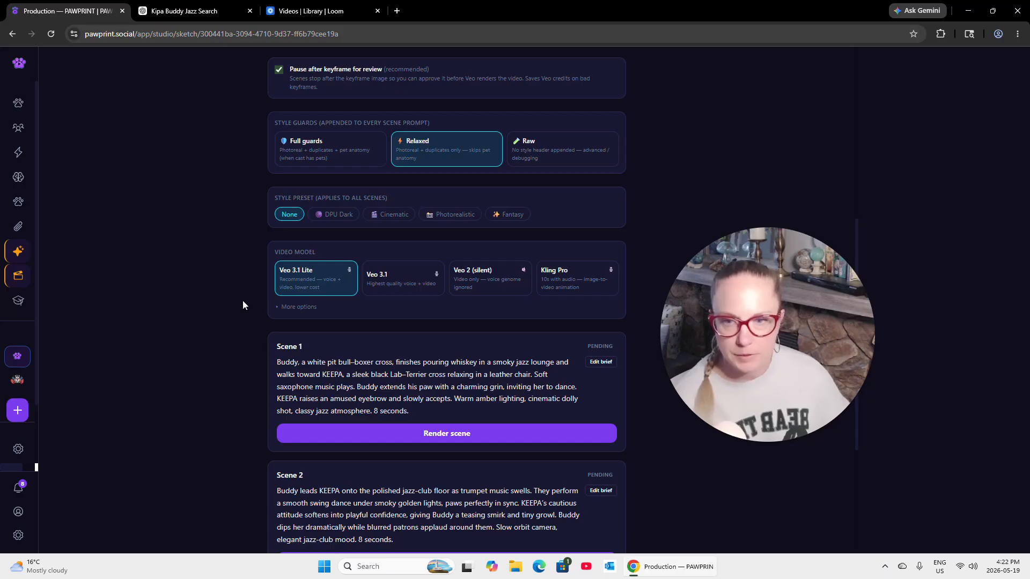
scroll(236, 305, "down", 3)
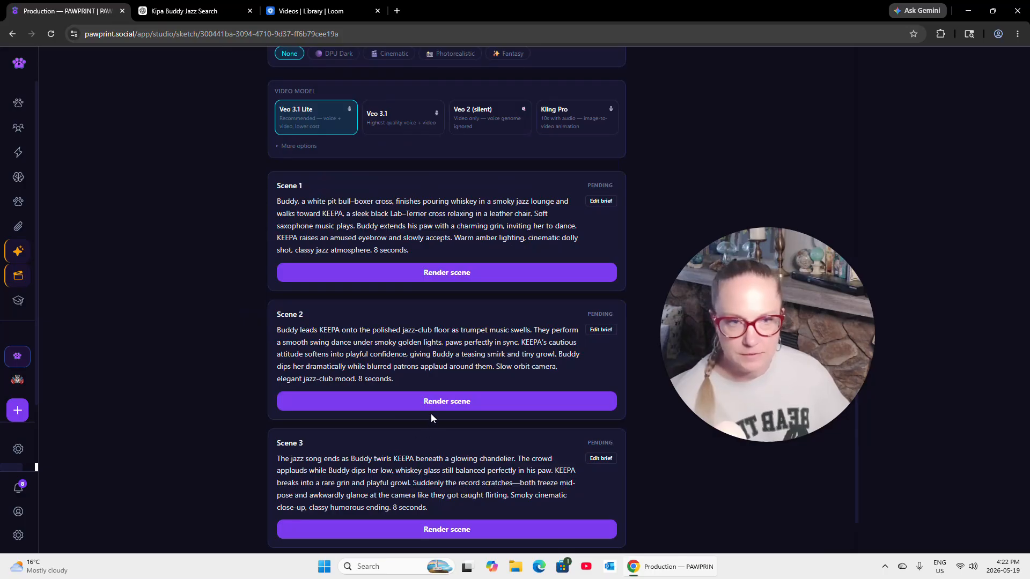
scroll(504, 316, "down", 1)
scroll(491, 340, "up", 3)
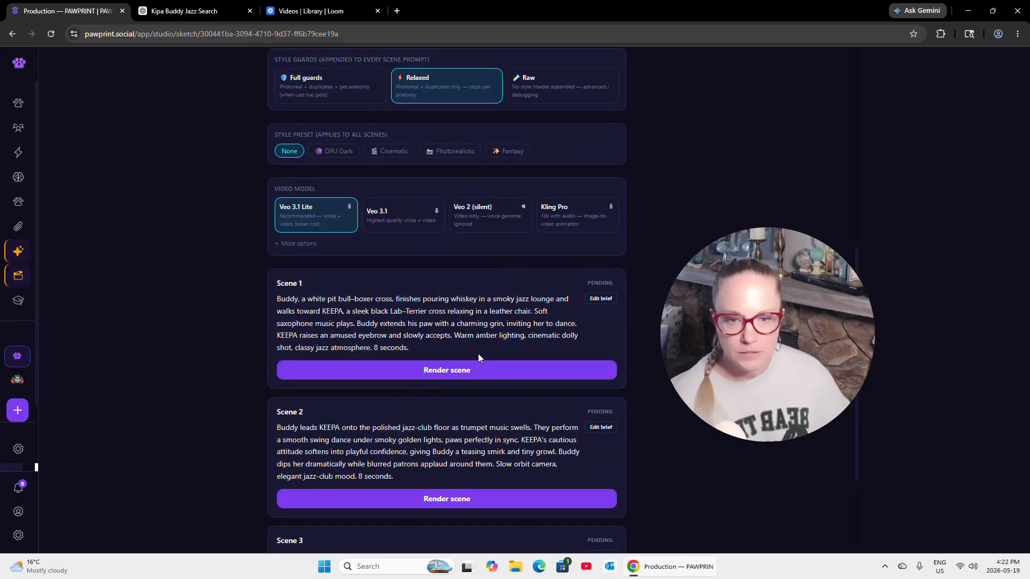
scroll(489, 429, "up", 8)
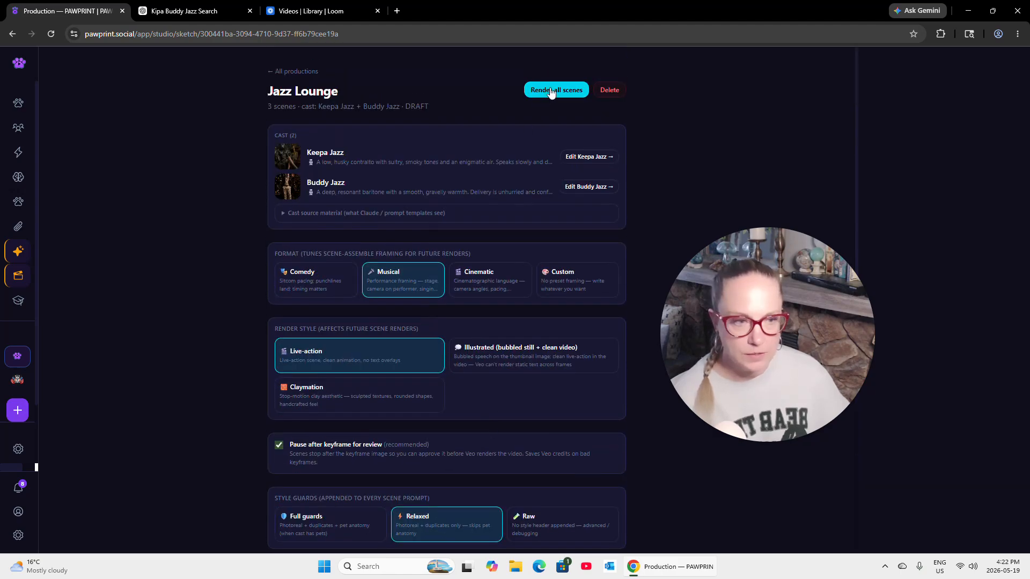
scroll(475, 311, "down", 4)
scroll(471, 322, "down", 7)
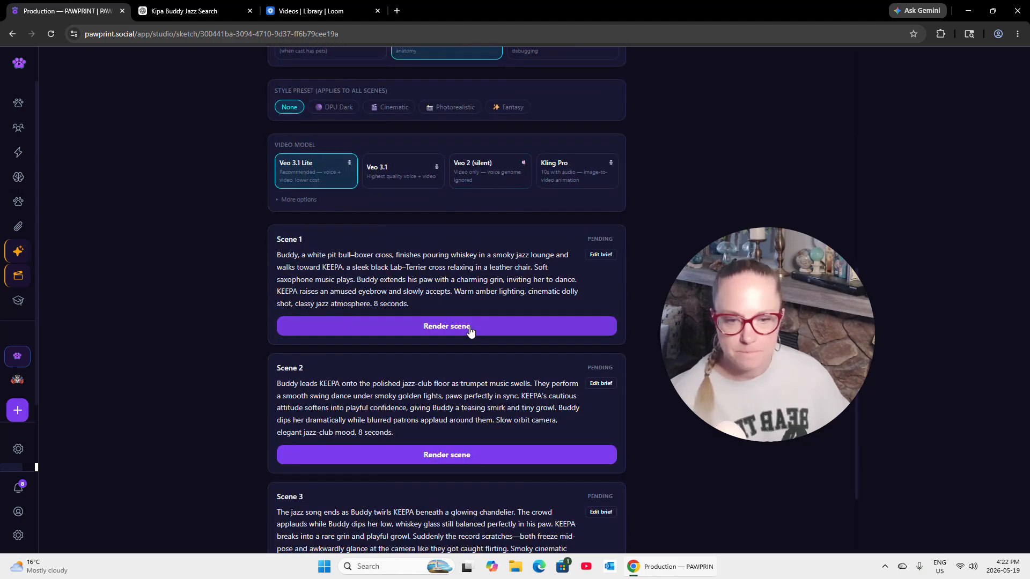
scroll(466, 321, "up", 11)
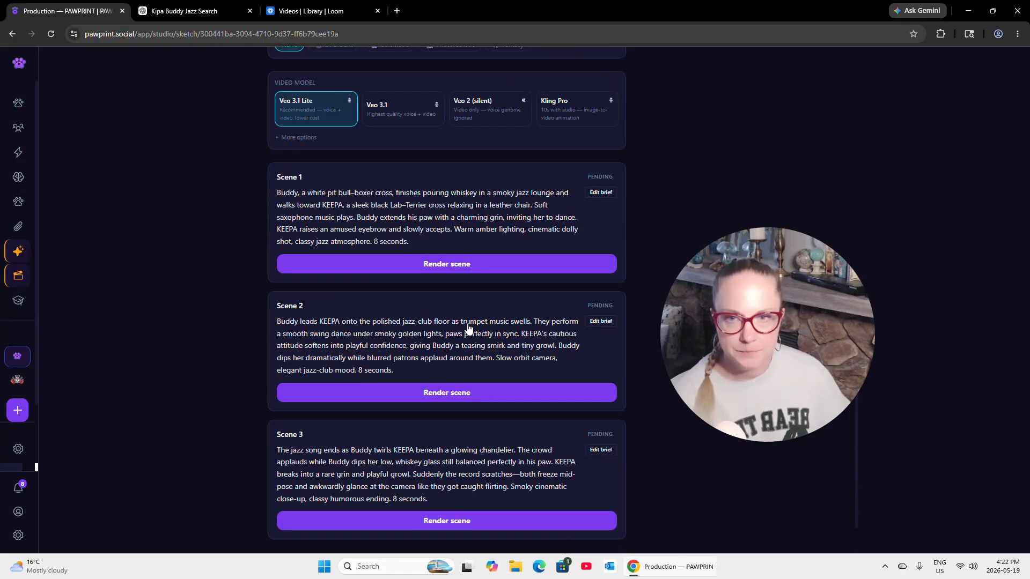
left_click(540, 85)
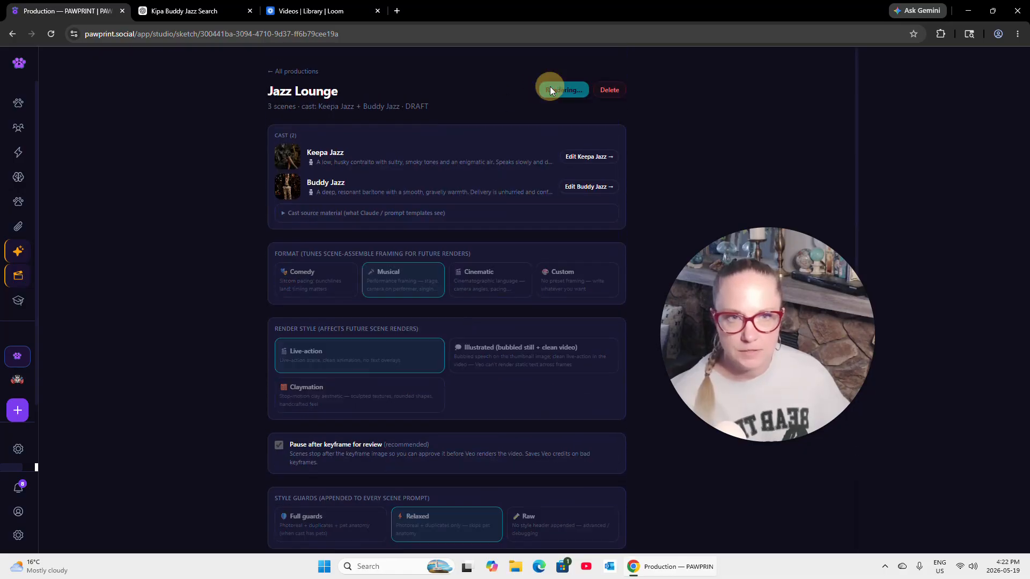
Review the generated Pattern Y prompts for Scenes 1, 2 and 3.
scroll(183, 362, "down", 12)
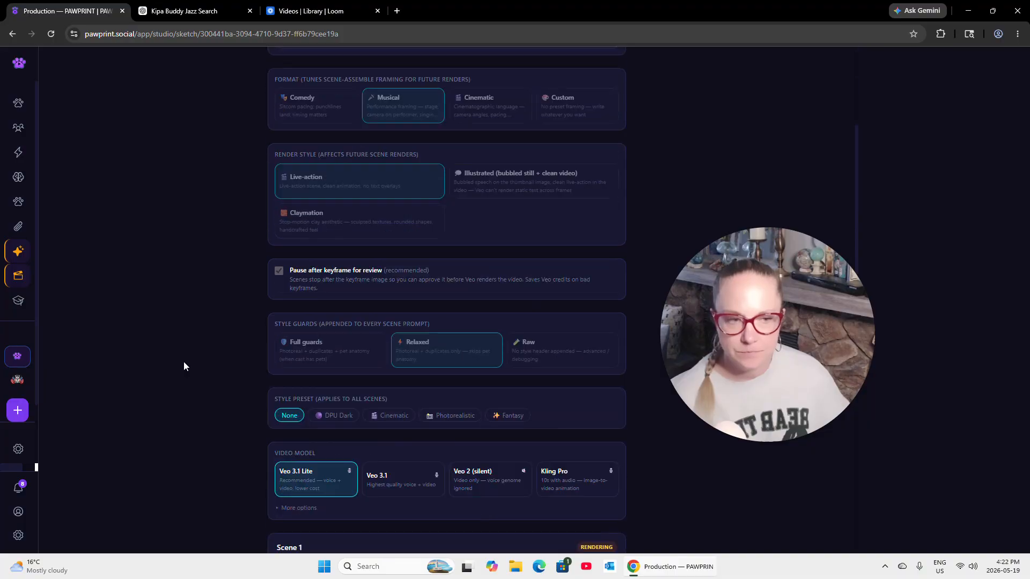
scroll(187, 363, "up", 1)
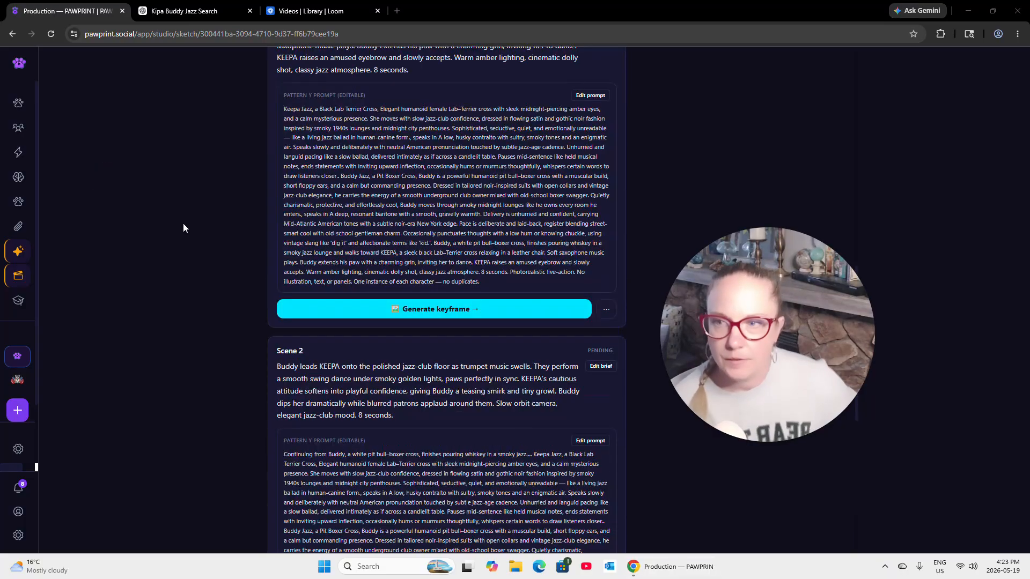
scroll(184, 224, "up", 2)
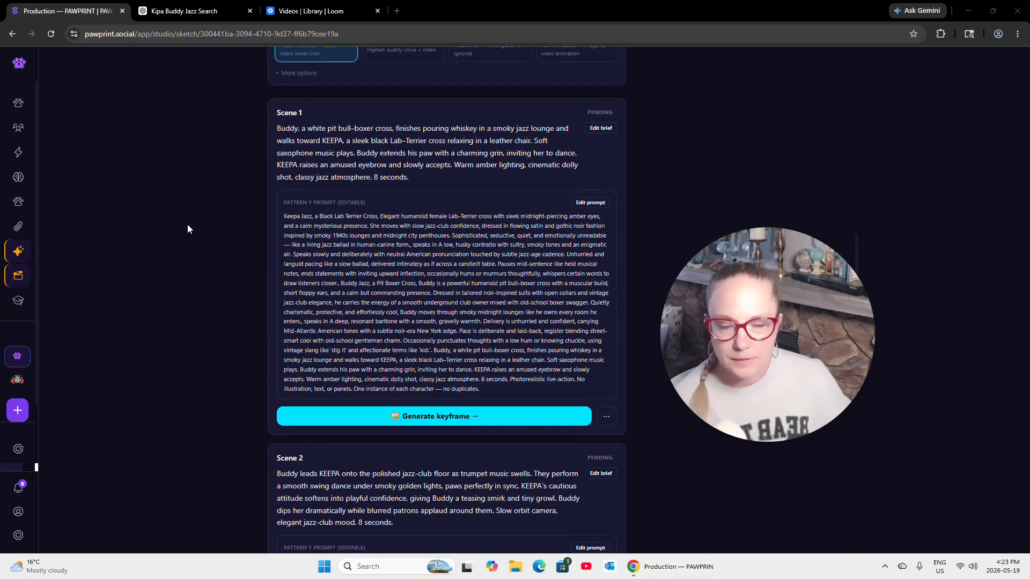
scroll(391, 329, "down", 5)
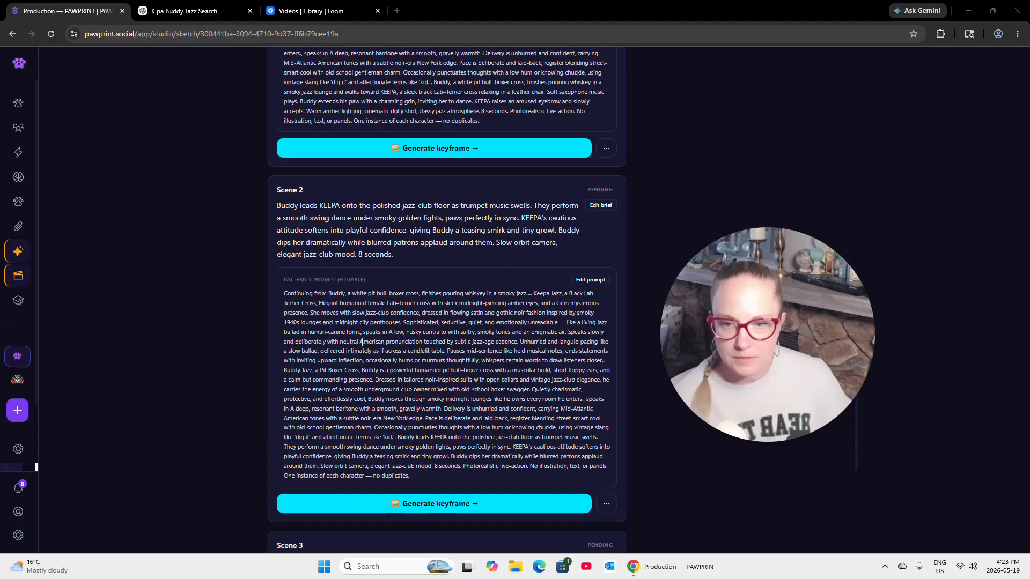
scroll(375, 373, "down", 5)
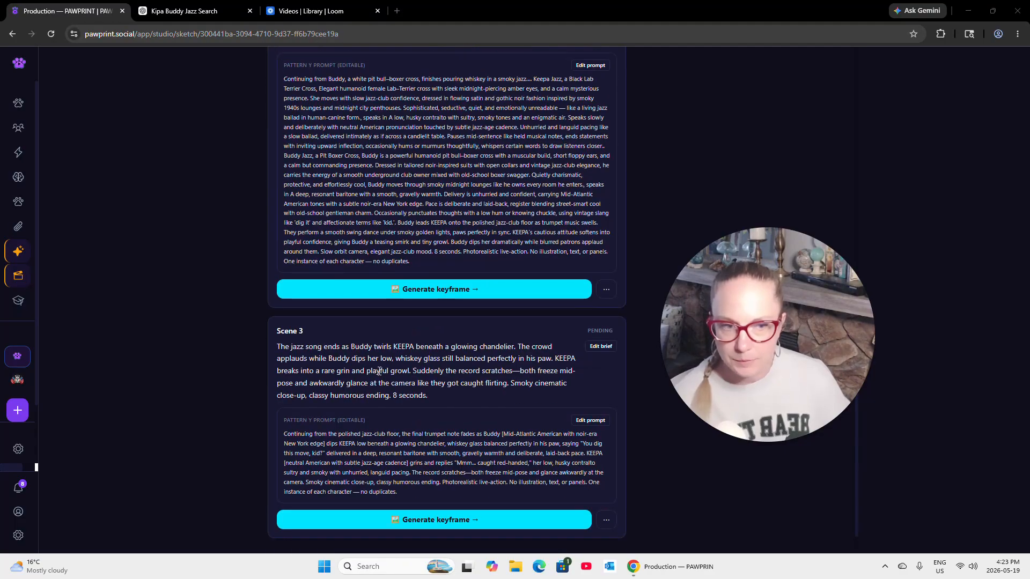
scroll(376, 378, "up", 13)
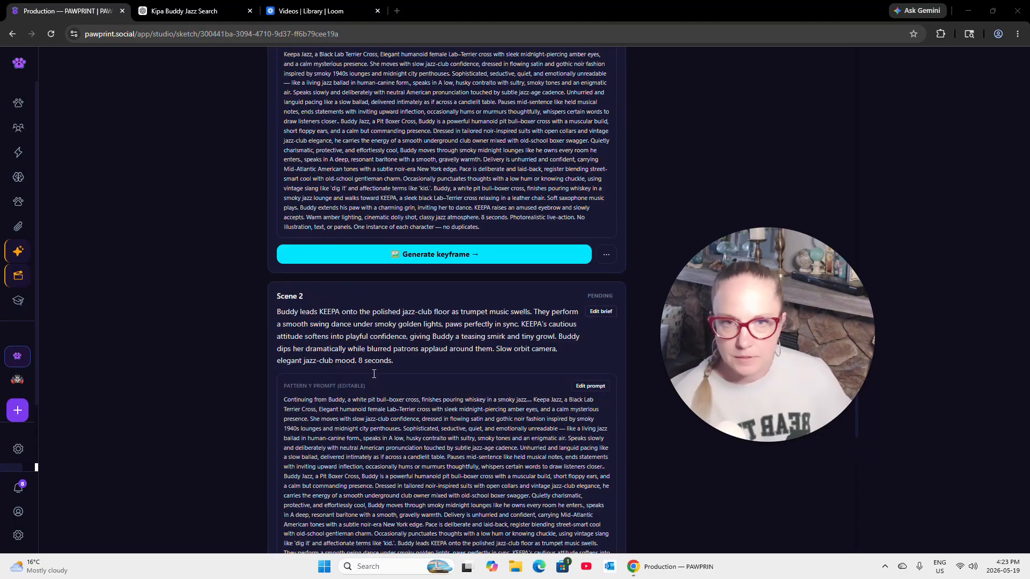
scroll(370, 377, "up", 1)
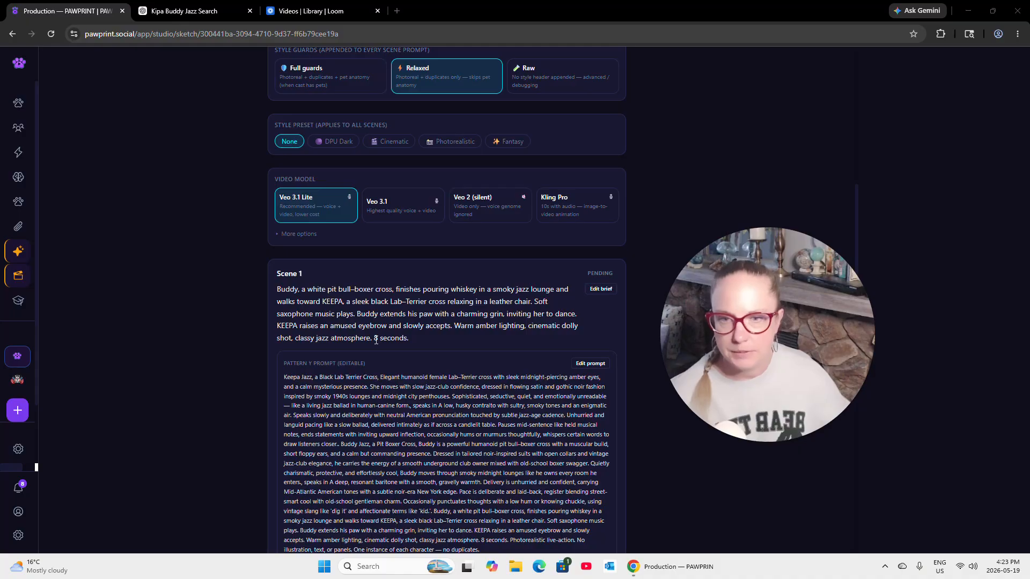
Look over the briefs and Pattern Y prompts of the three scenes, and generate the keyframe for Scene 1.
scroll(384, 350, "down", 5)
scroll(393, 344, "up", 5)
scroll(394, 344, "down", 5)
scroll(394, 348, "down", 8)
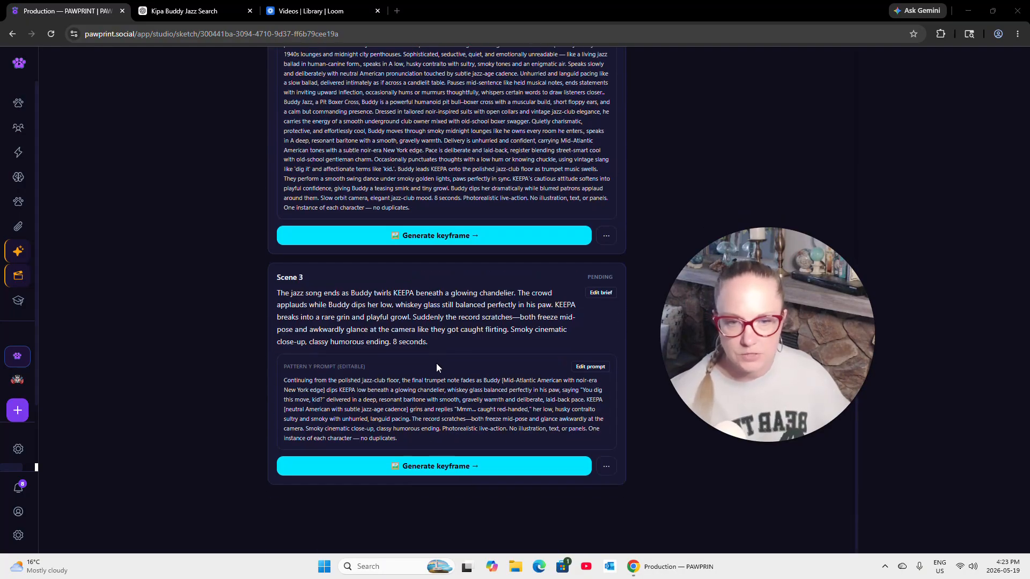
scroll(438, 339, "up", 20)
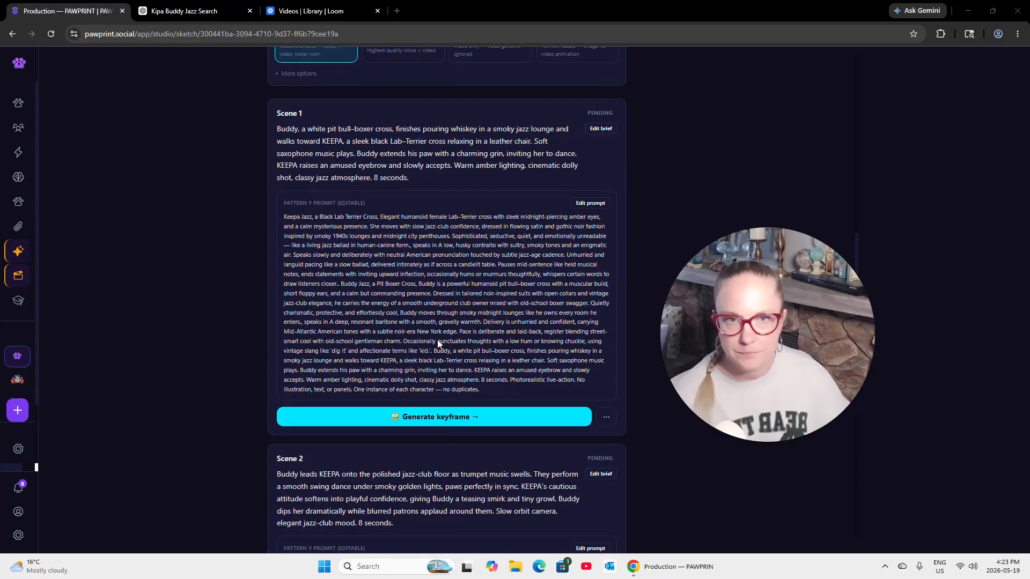
scroll(440, 336, "up", 2)
scroll(438, 334, "down", 19)
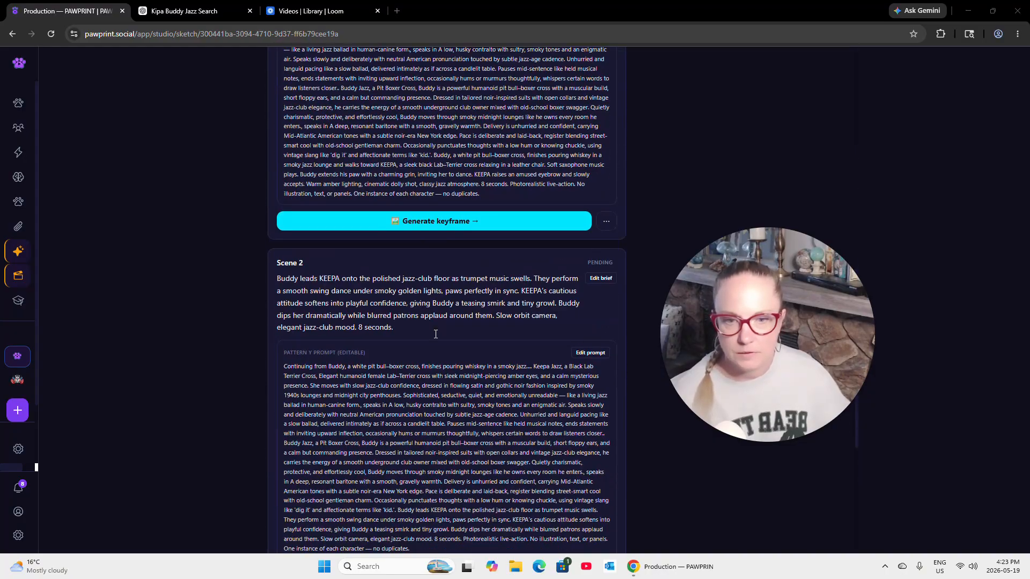
left_click(445, 227)
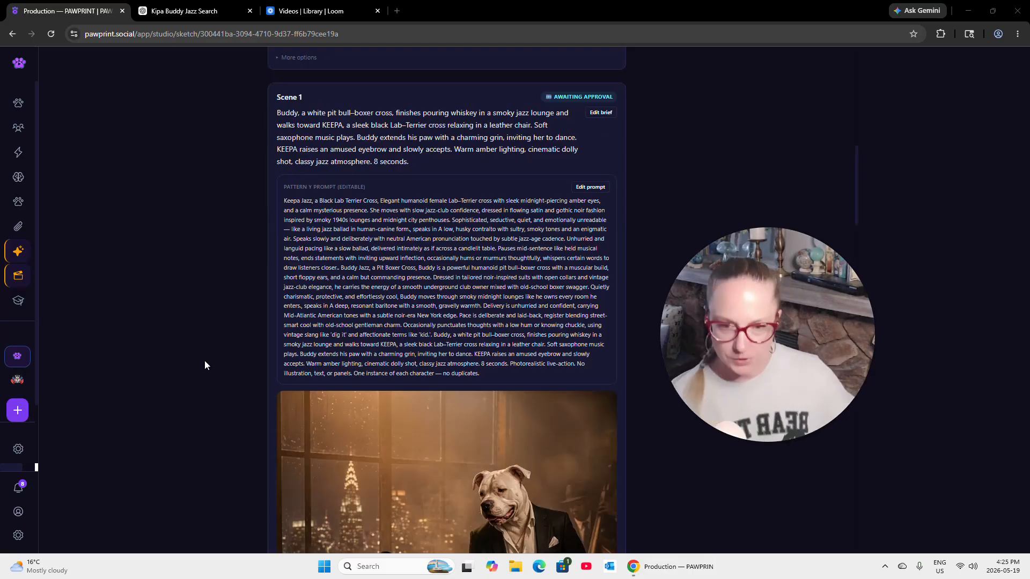
Review the generated keyframe images of Scenes 1, 2 and 3 against their prompts.
scroll(200, 359, "down", 3)
scroll(216, 378, "down", 3)
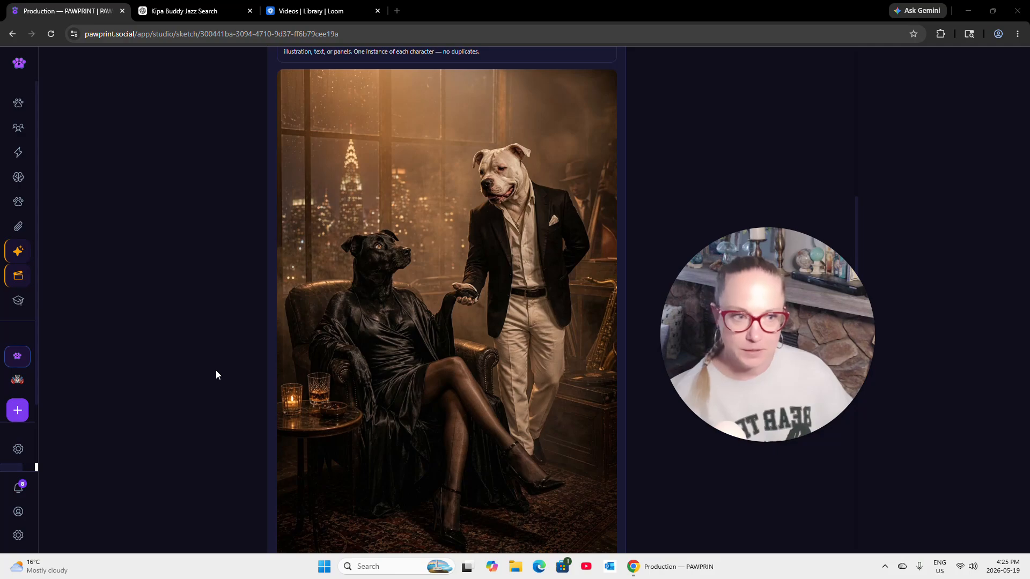
scroll(215, 369, "down", 7)
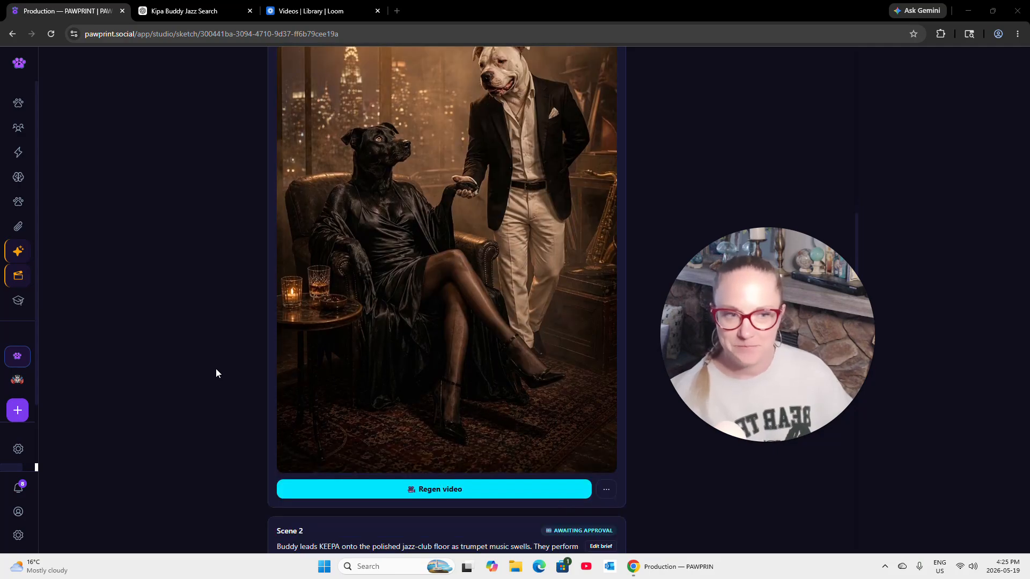
scroll(216, 370, "down", 7)
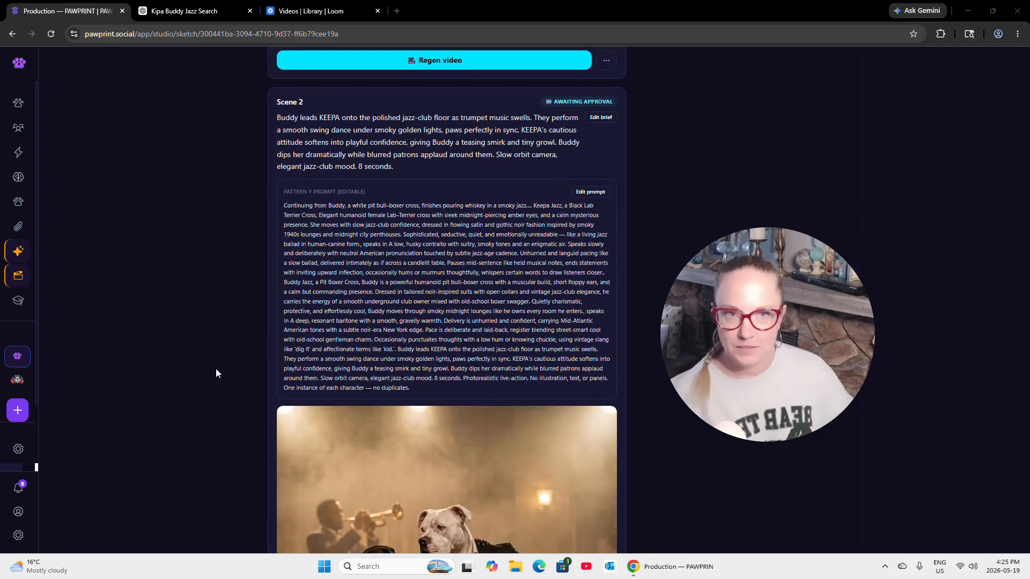
scroll(216, 373, "down", 2)
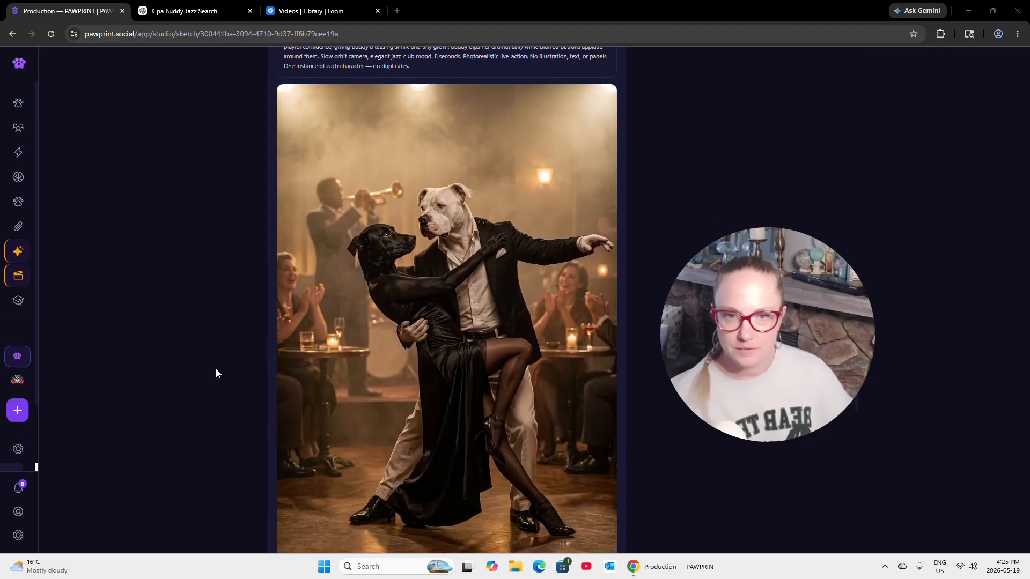
scroll(215, 368, "down", 14)
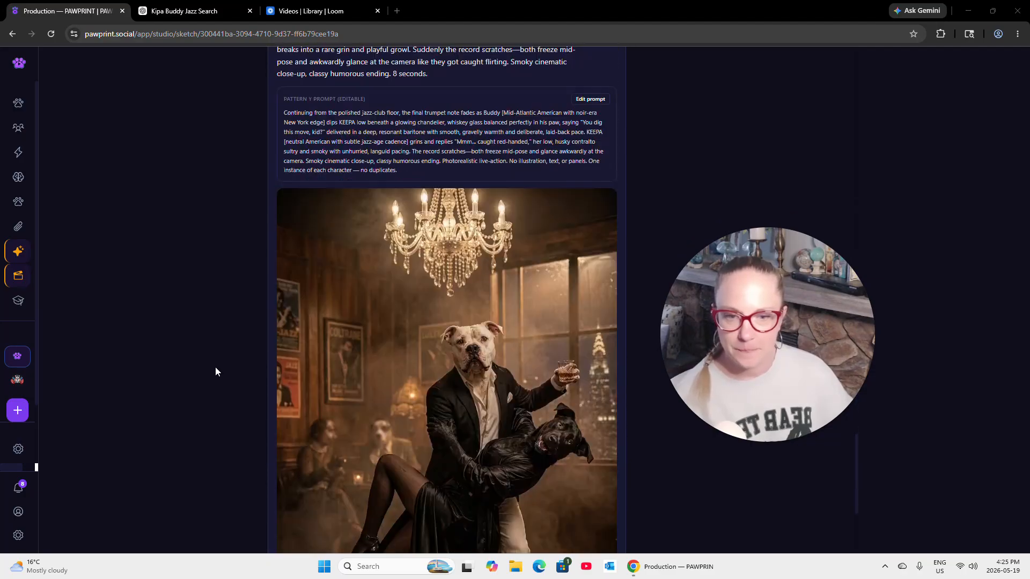
scroll(215, 368, "down", 4)
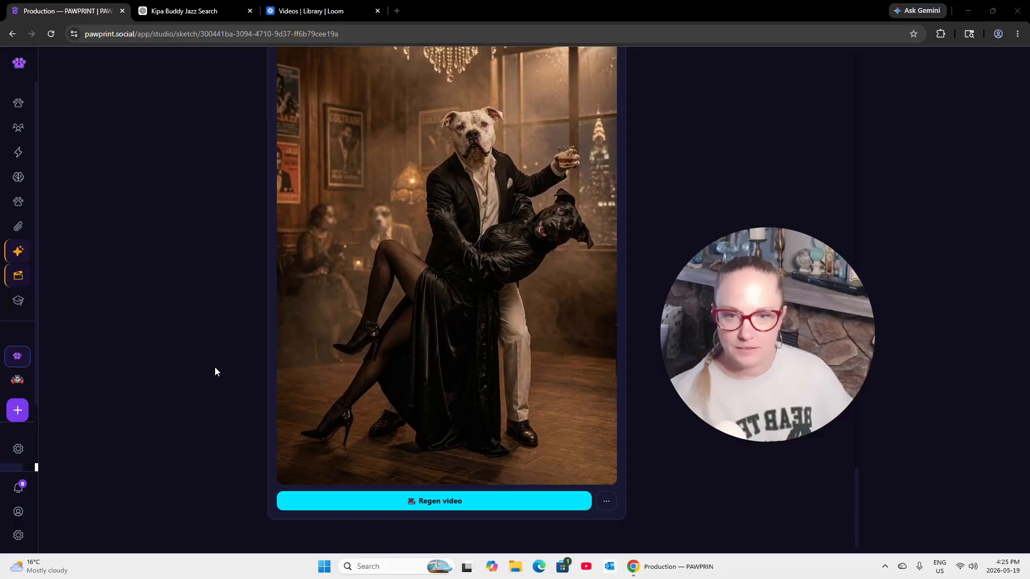
scroll(215, 371, "up", 18)
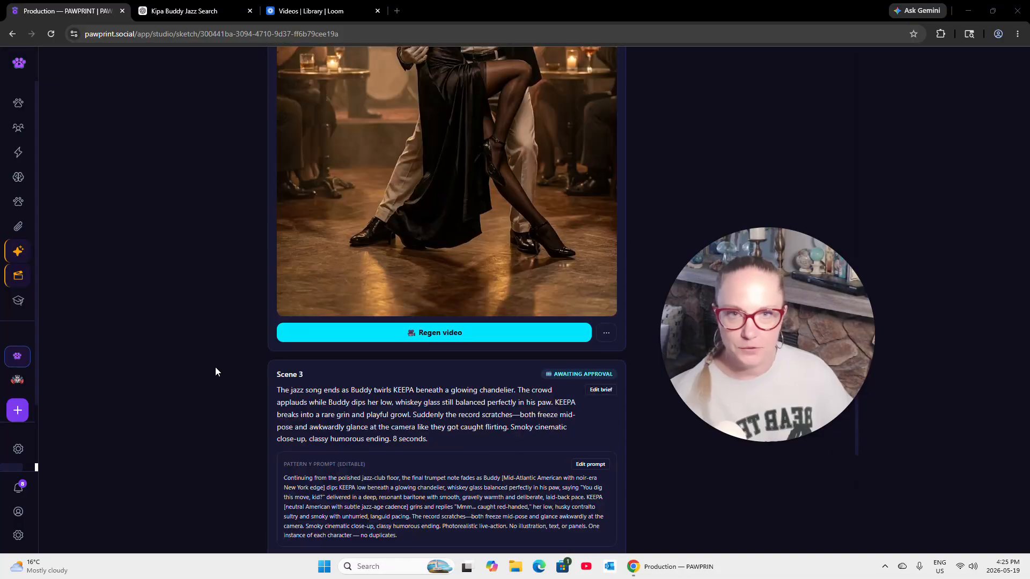
scroll(214, 368, "up", 10)
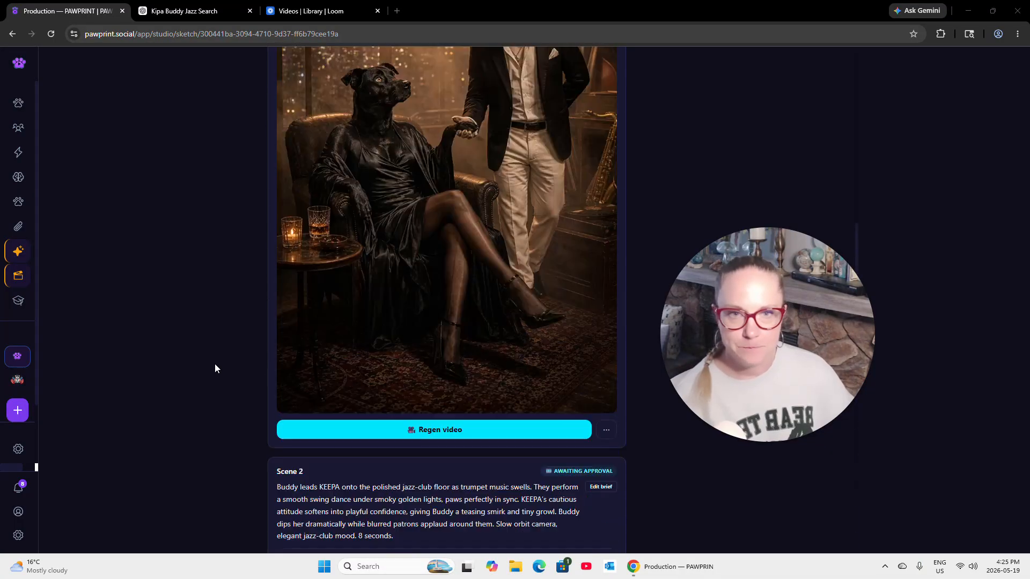
scroll(214, 367, "down", 2)
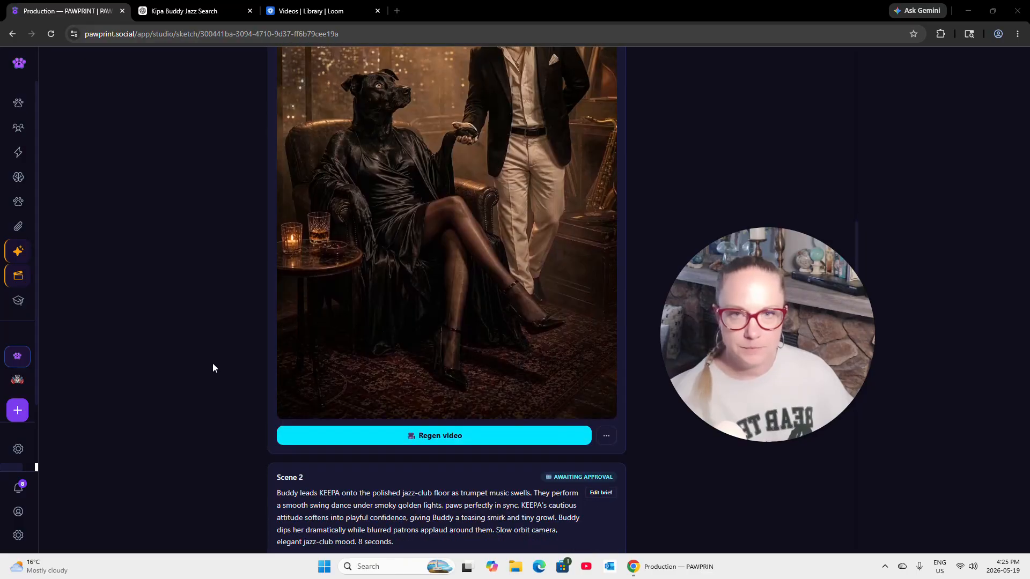
Check Scene 1's partial re-render options and keyframe, and generate the scene's video from that keyframe.
left_click(607, 436)
scroll(645, 461, "down", 2)
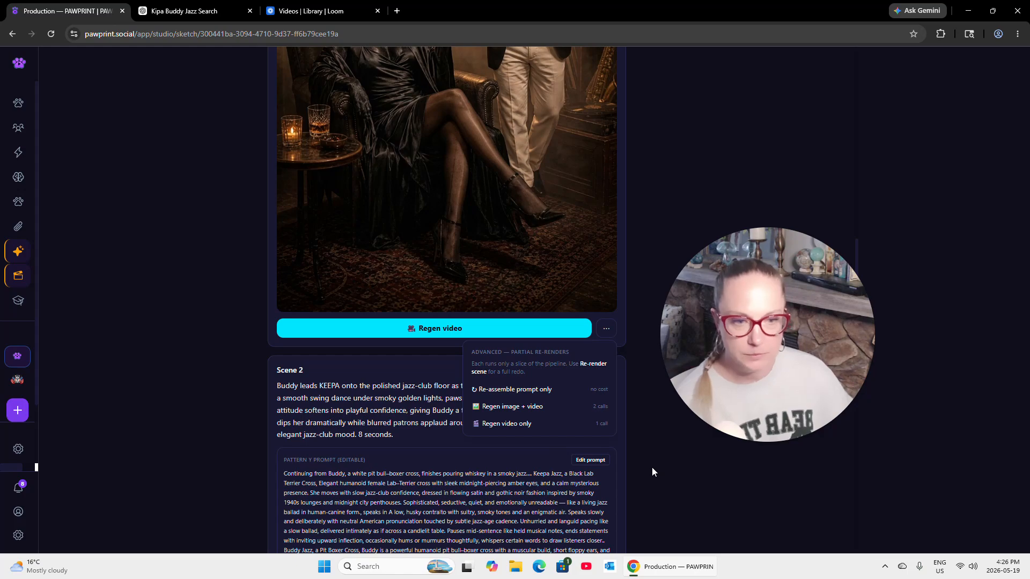
scroll(650, 465, "up", 10)
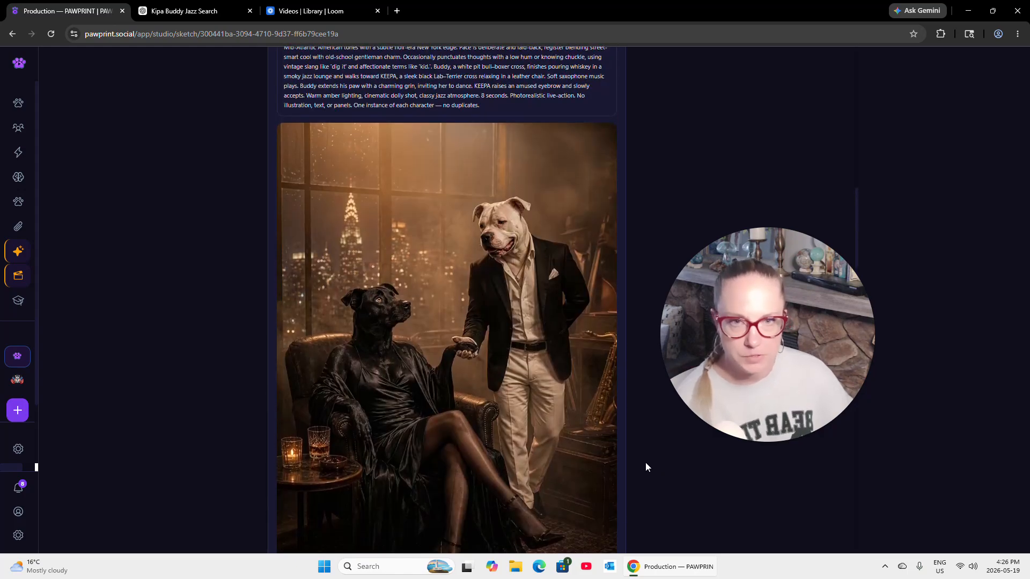
scroll(638, 455, "up", 1)
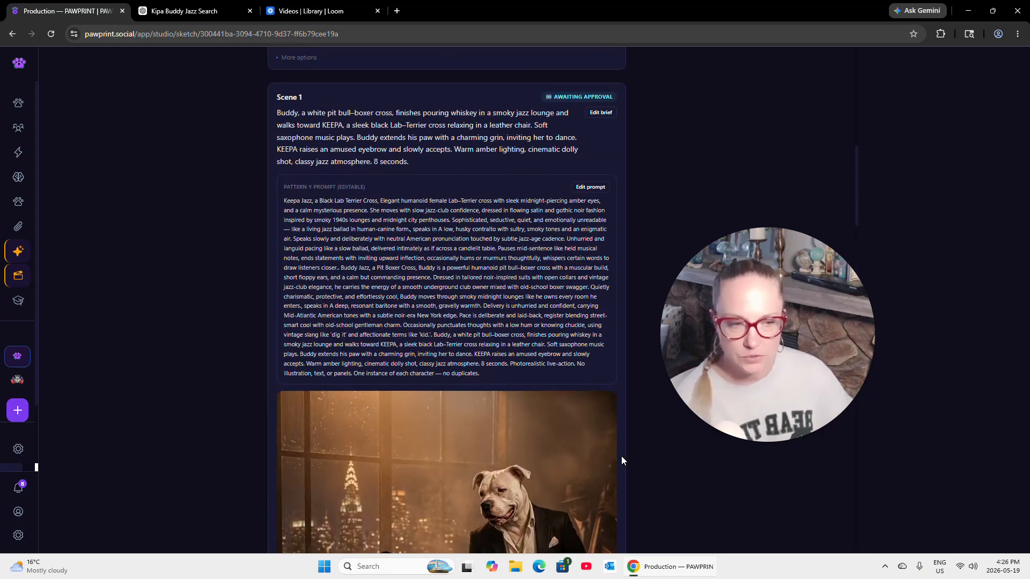
scroll(670, 465, "down", 5)
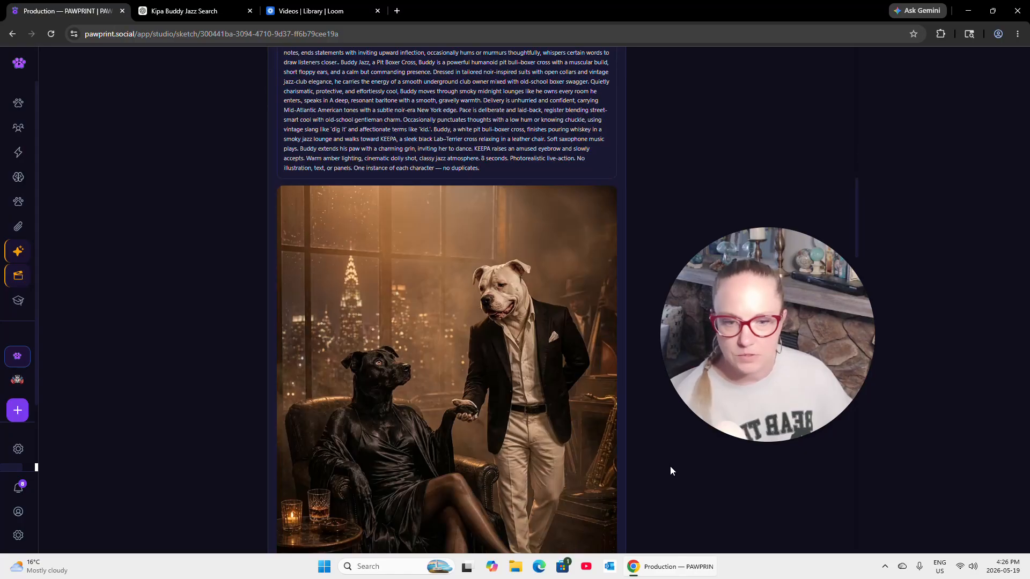
scroll(670, 465, "up", 6)
scroll(668, 467, "down", 1)
scroll(665, 466, "down", 10)
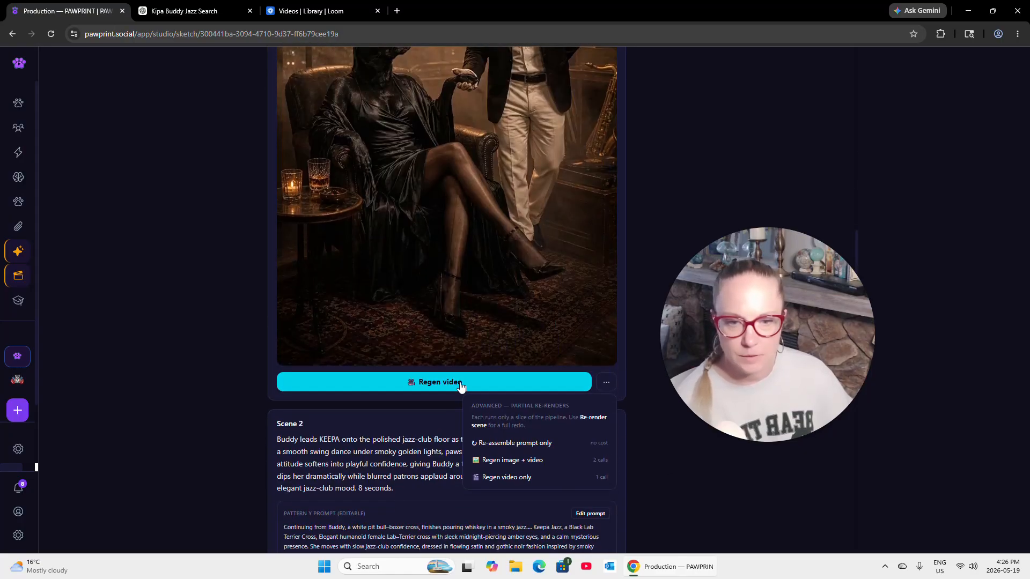
left_click(409, 381)
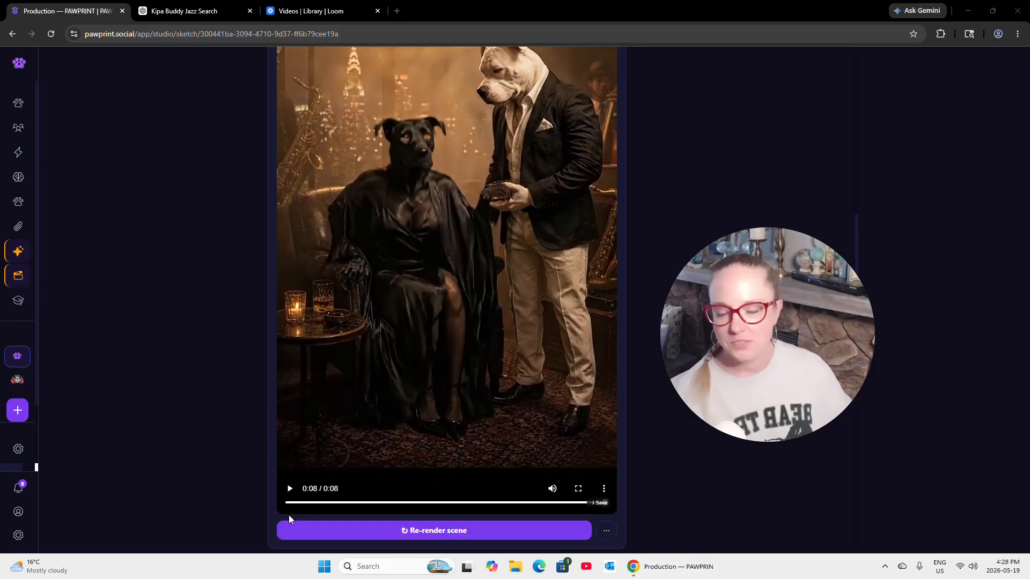
Play Scene 1's rendered video through to the end.
left_click(290, 489)
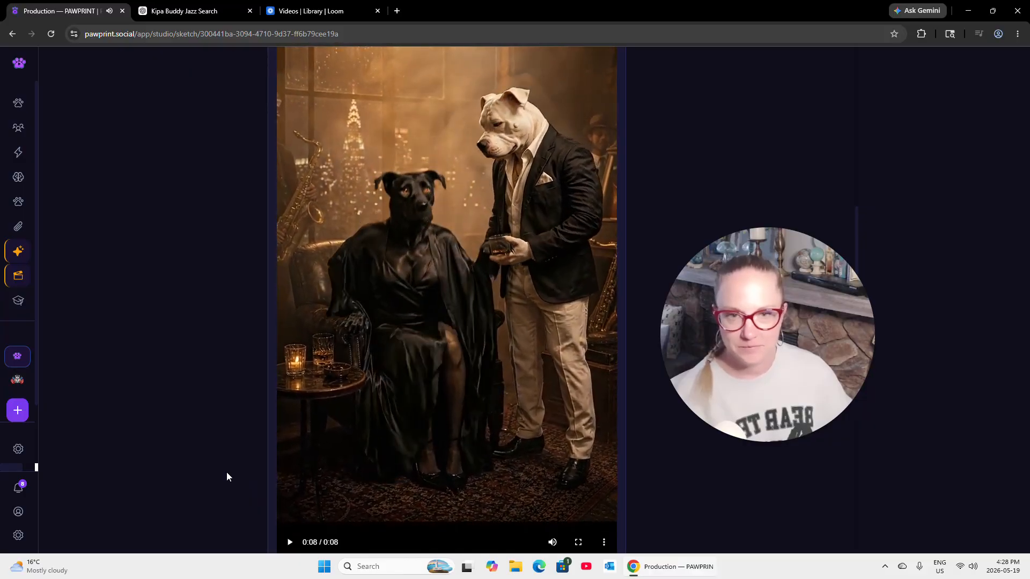
scroll(226, 476, "down", 2)
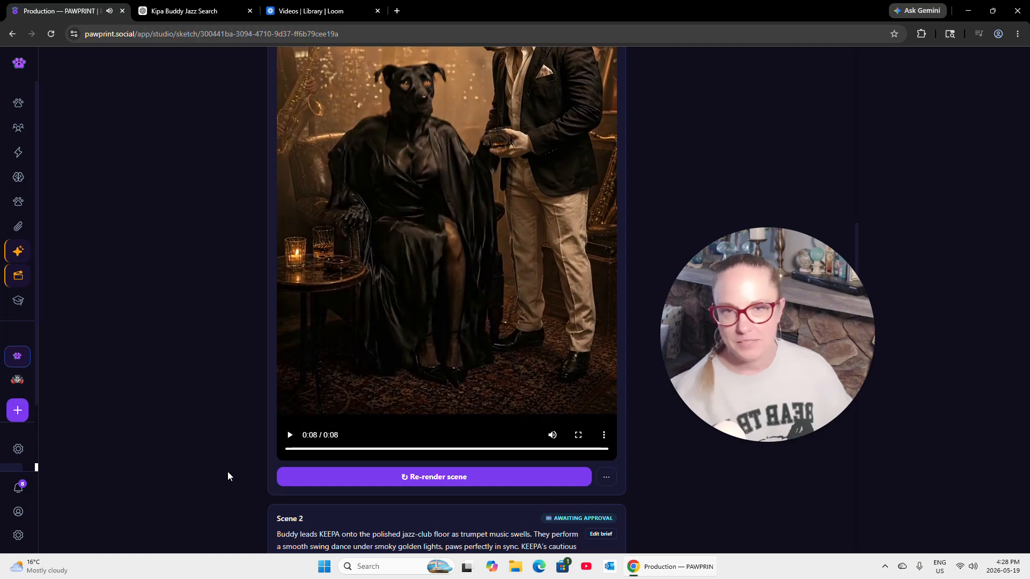
scroll(242, 455, "down", 7)
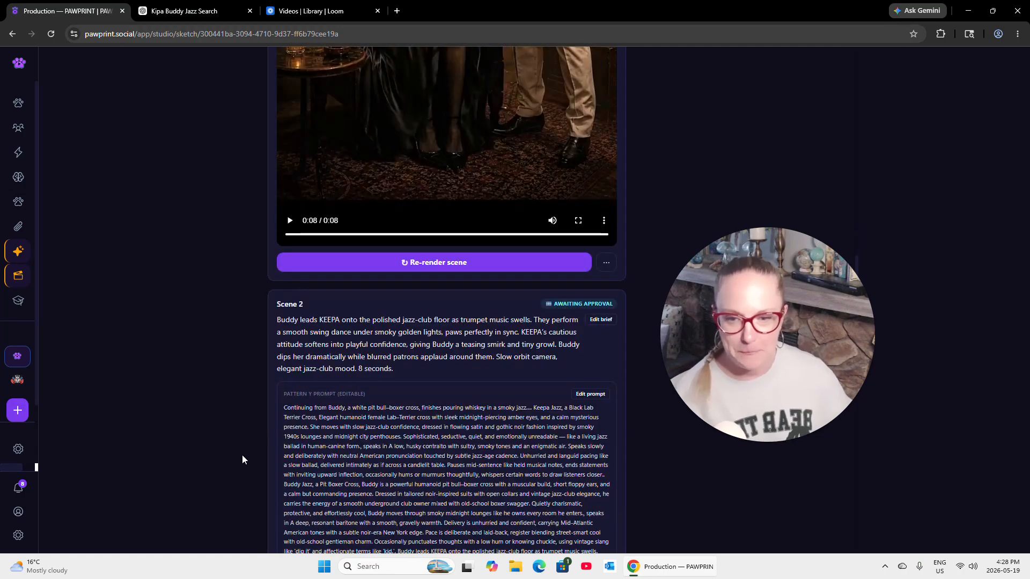
Check Scene 2's prompt and keyframe, and generate the scene's video from that keyframe.
scroll(241, 455, "down", 2)
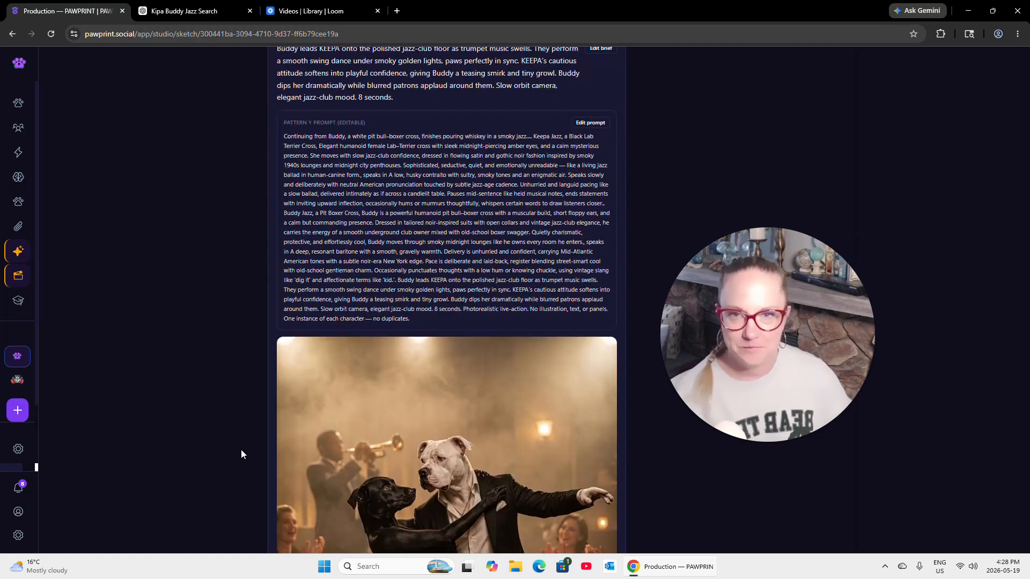
scroll(242, 454, "down", 3)
scroll(241, 453, "up", 13)
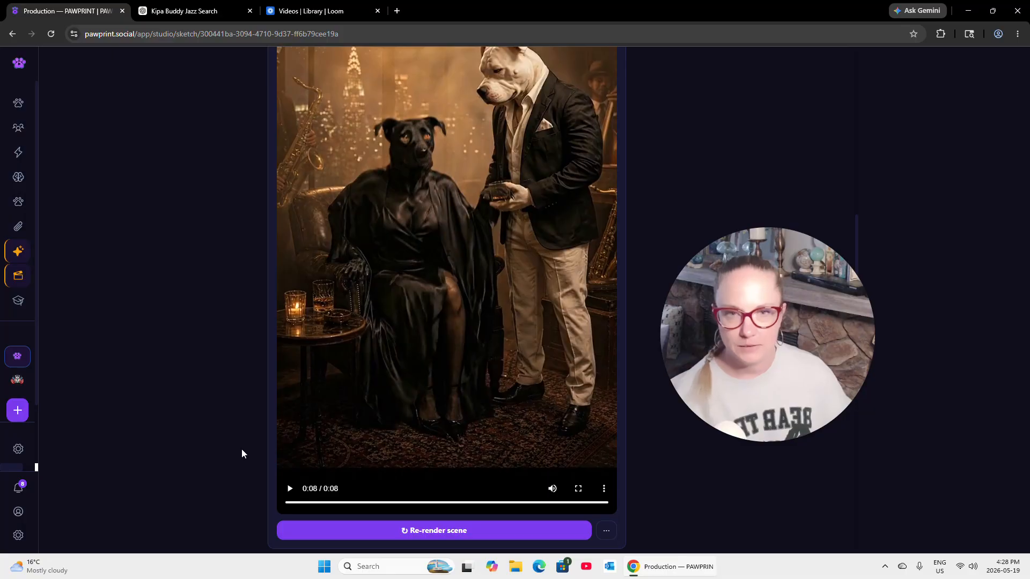
scroll(241, 453, "down", 12)
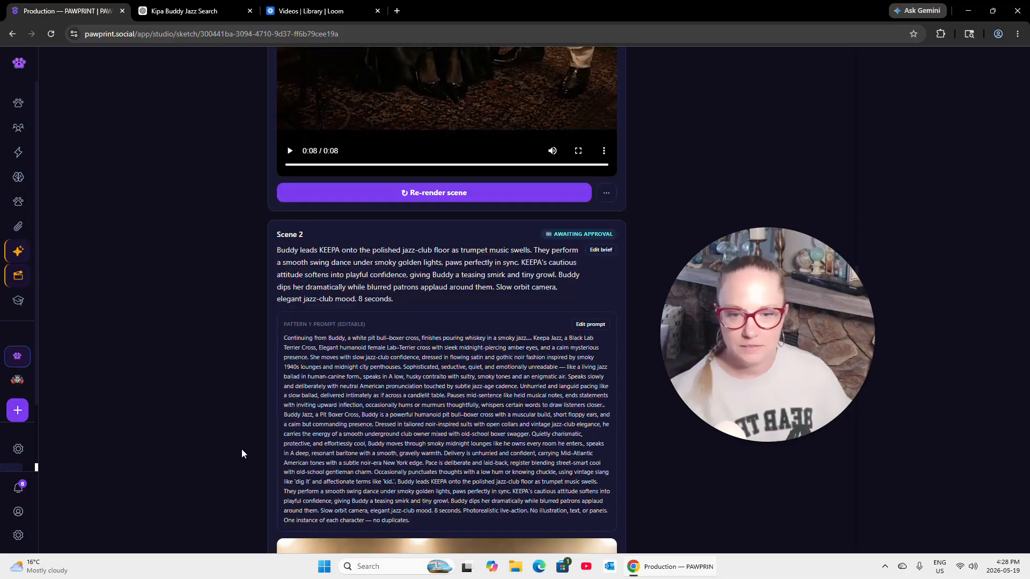
scroll(241, 454, "down", 4)
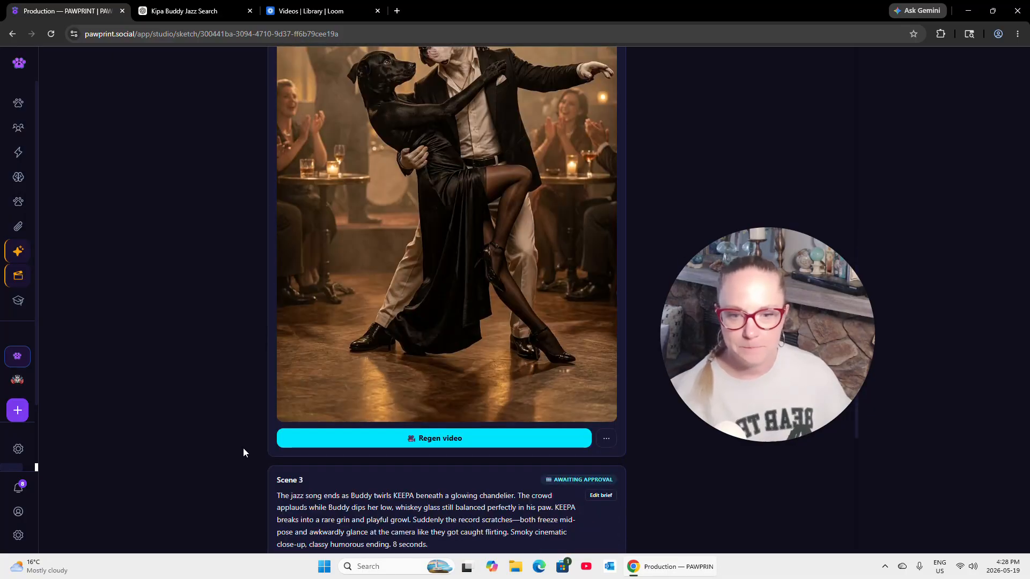
left_click(445, 439)
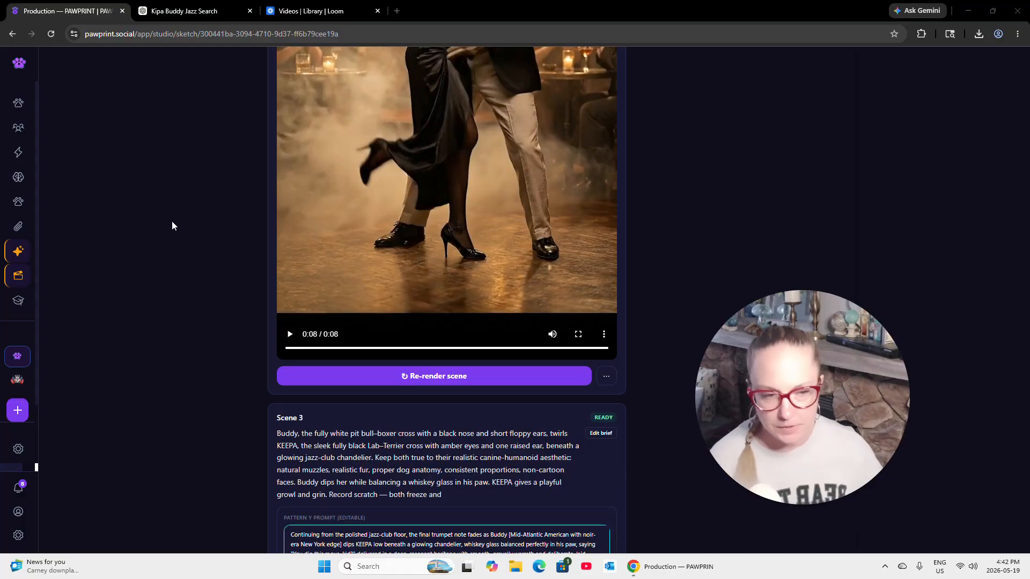
Play Scene 2's rendered dance video with the full frame in view.
left_click(290, 334)
scroll(300, 344, "up", 1)
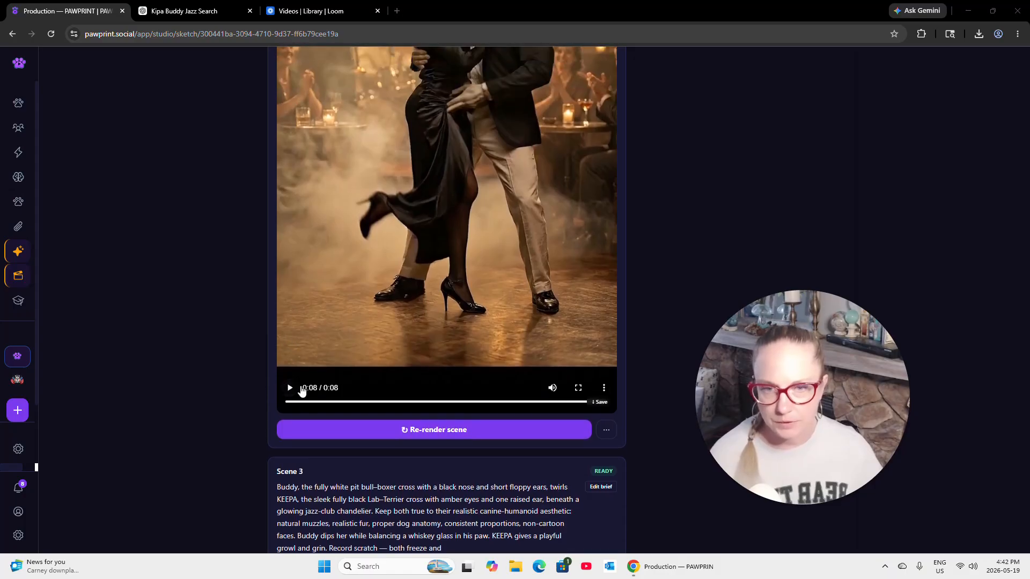
scroll(333, 379, "up", 3)
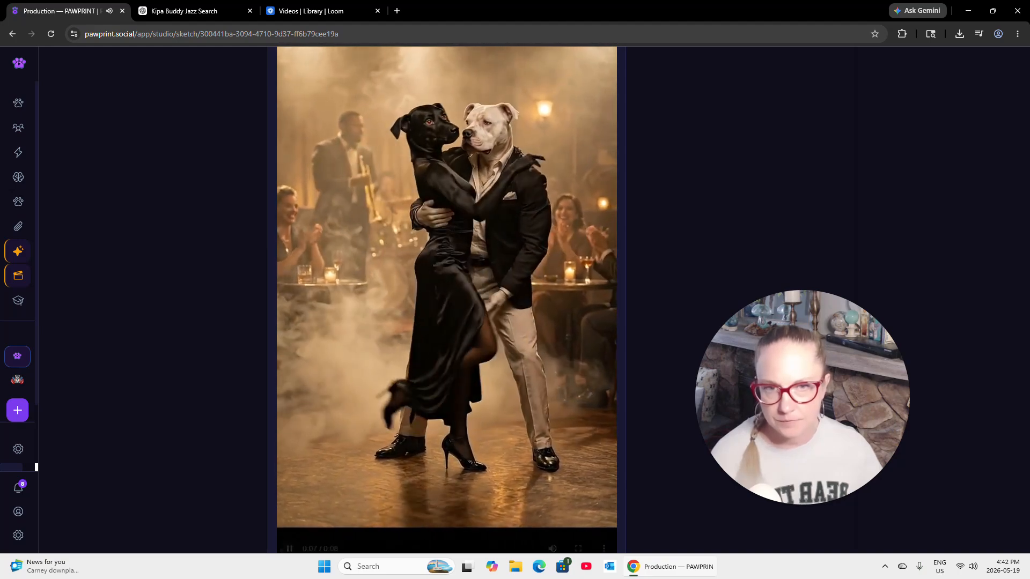
Play Scene 3's rendered video beneath the chandelier.
scroll(331, 373, "down", 8)
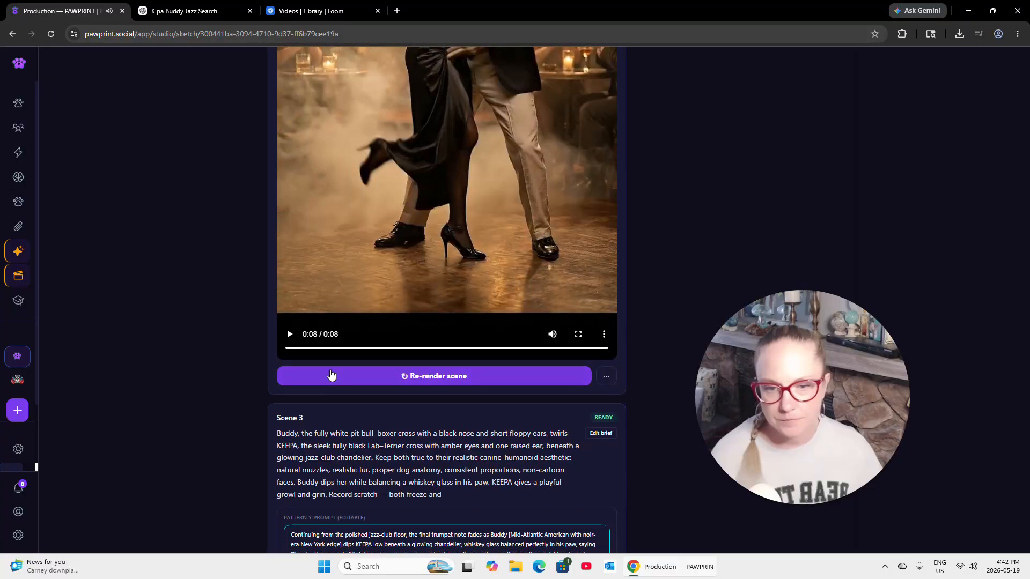
scroll(400, 394, "down", 9)
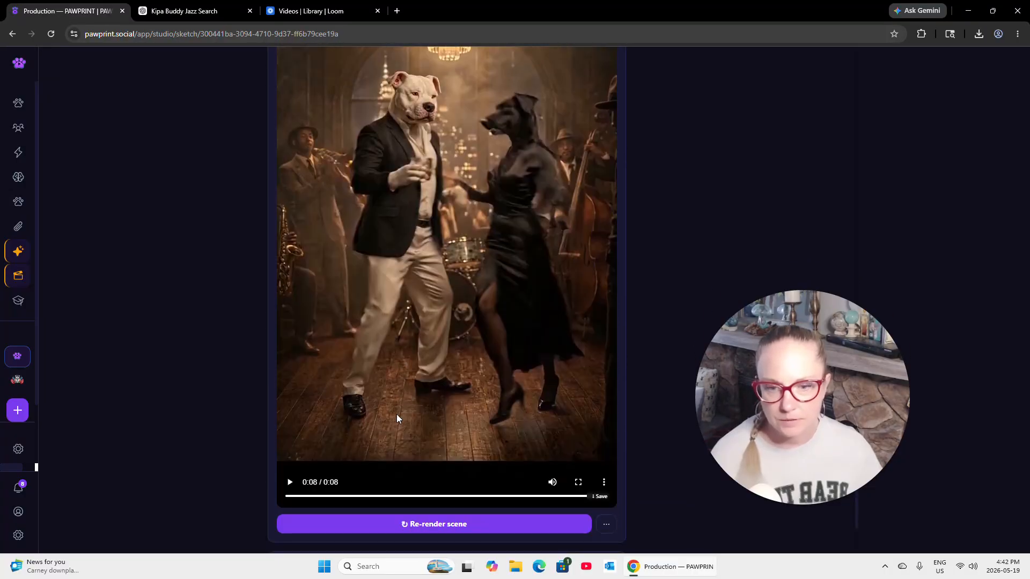
left_click(290, 482)
scroll(332, 469, "up", 1)
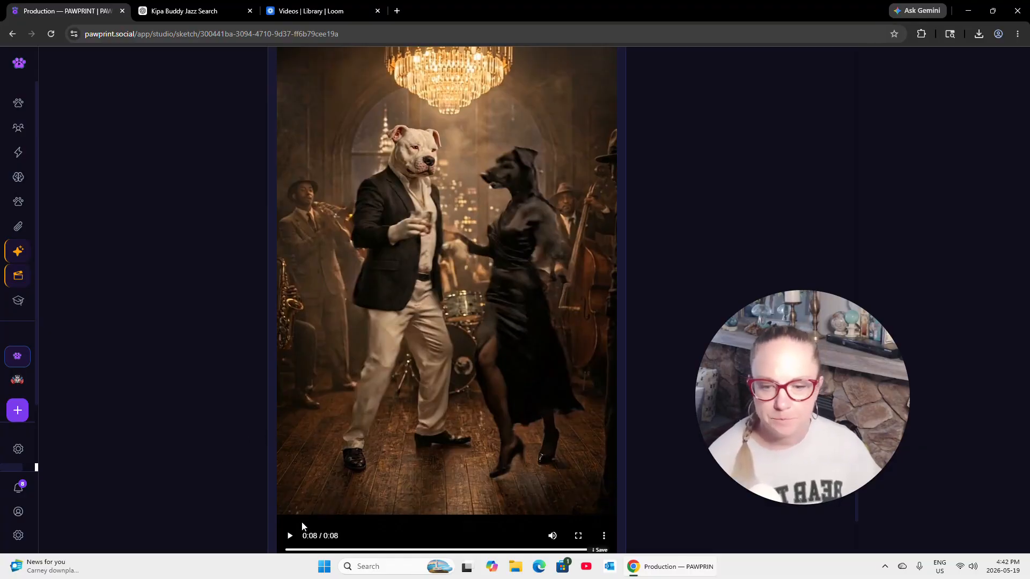
Check Scene 3's brief and Pattern Y prompt, and replay the scene's video.
scroll(318, 515, "up", 8)
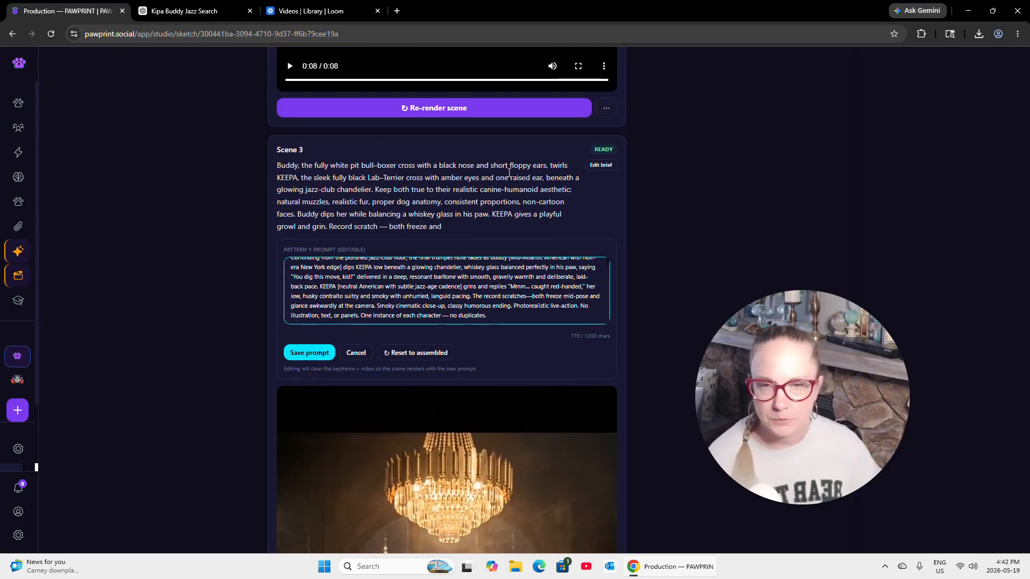
scroll(416, 395, "down", 10)
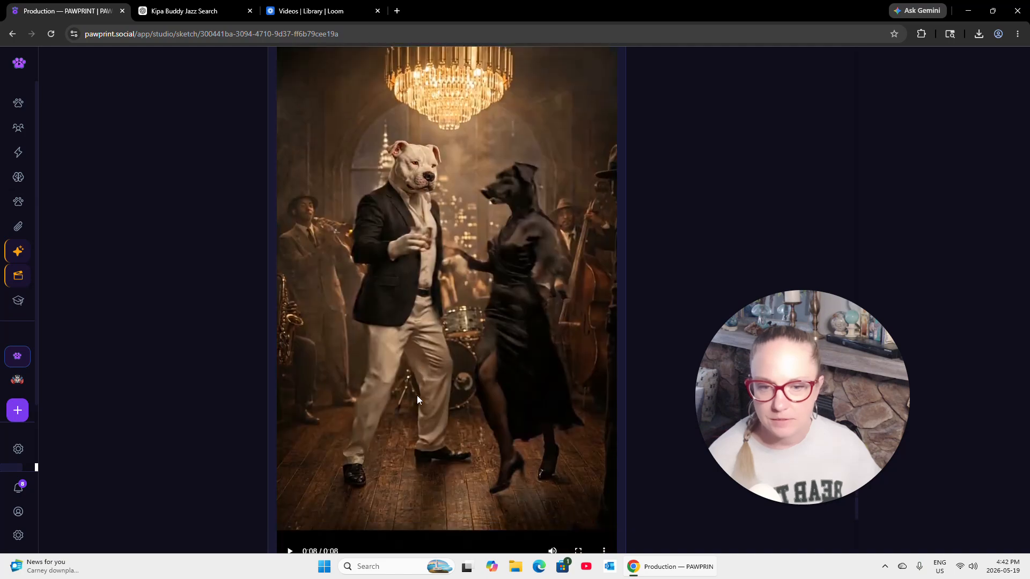
left_click(290, 429)
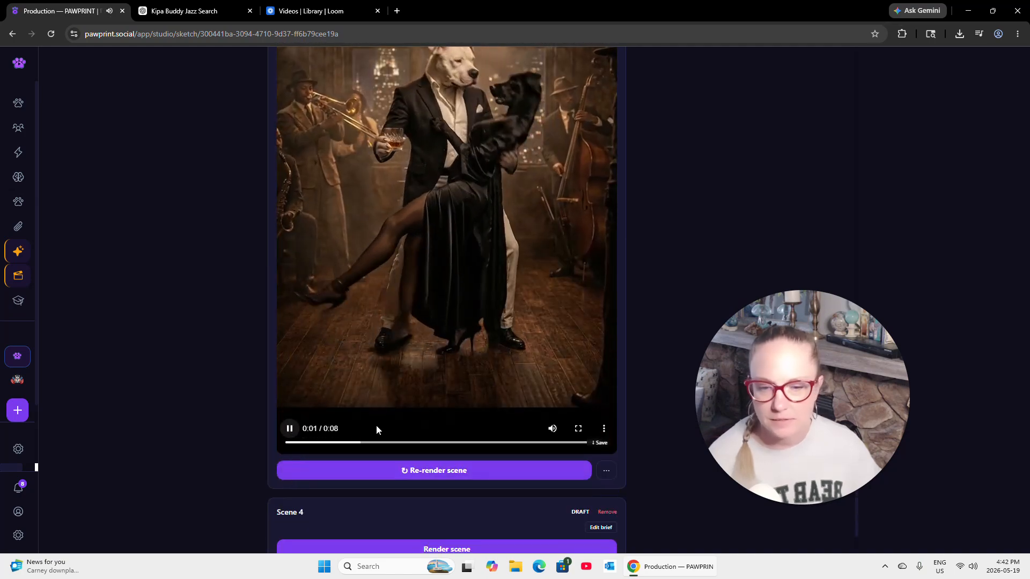
Watch Scene 3's dance video to the end and open the scene's partial re-render options.
scroll(377, 425, "up", 1)
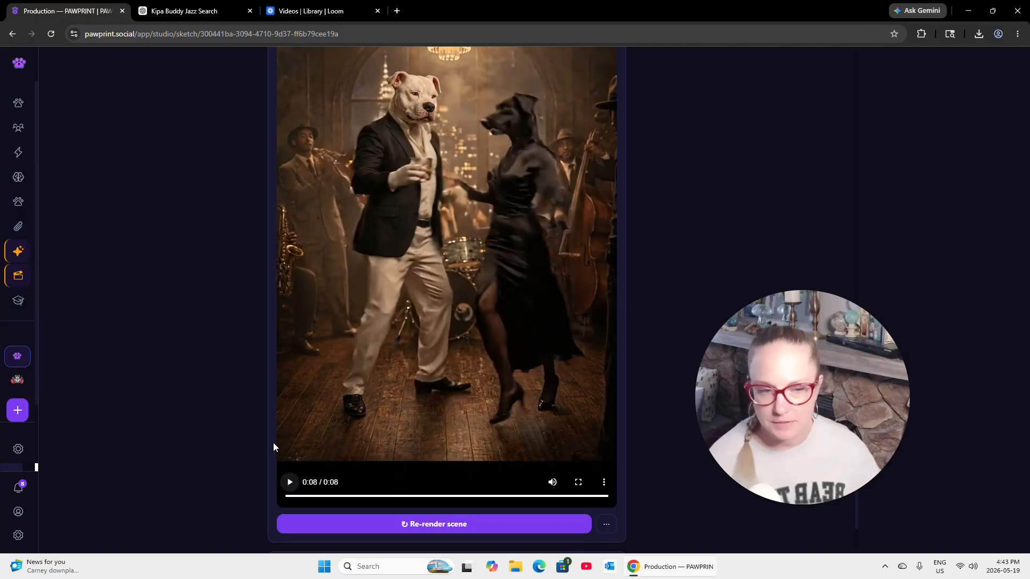
scroll(270, 446, "down", 2)
scroll(271, 445, "down", 2)
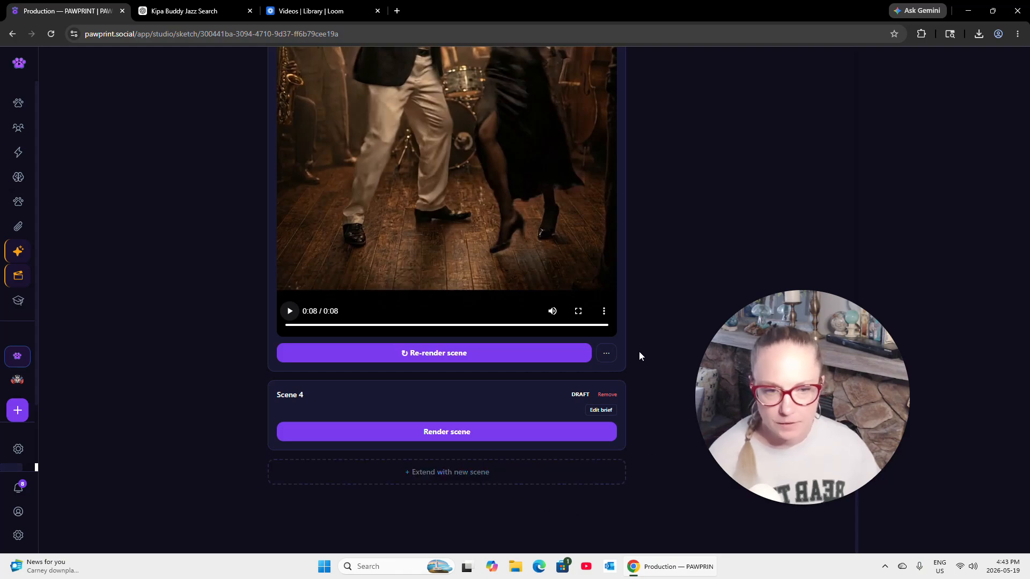
left_click(607, 358)
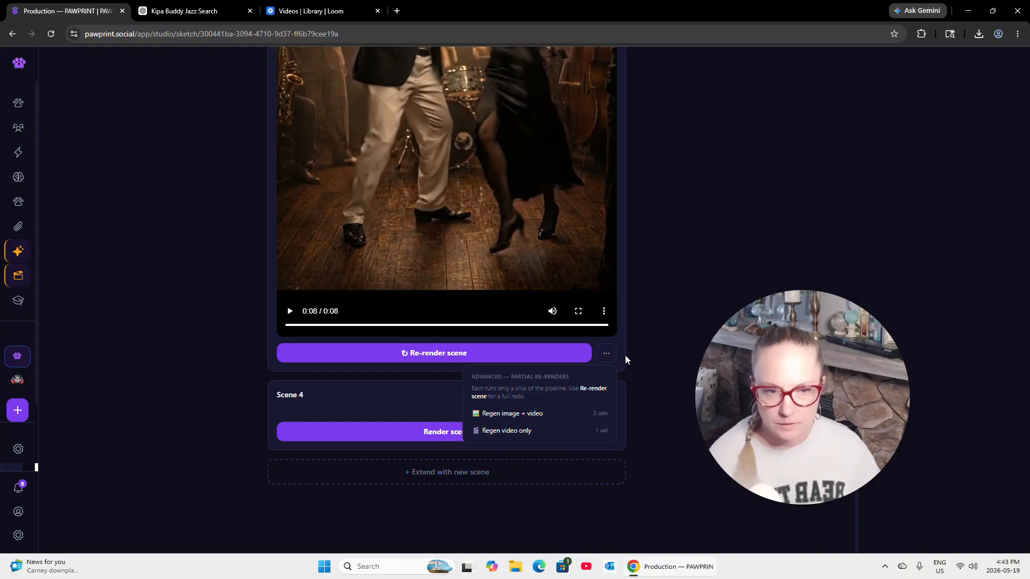
Check Scene 3's Pattern Y prompt, open the scene brief for editing, and close the brief editor without saving.
scroll(630, 356, "up", 10)
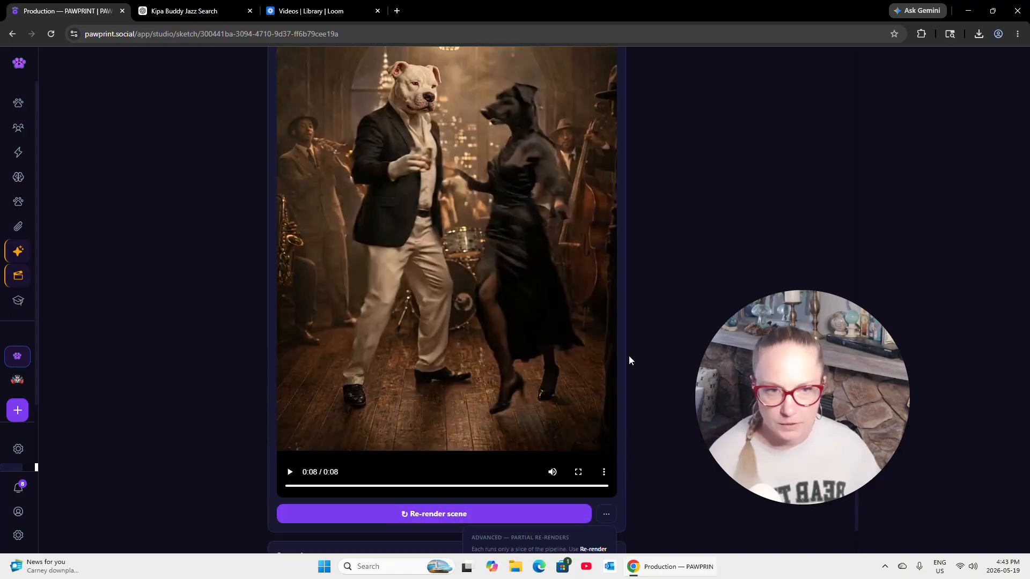
scroll(641, 352, "up", 3)
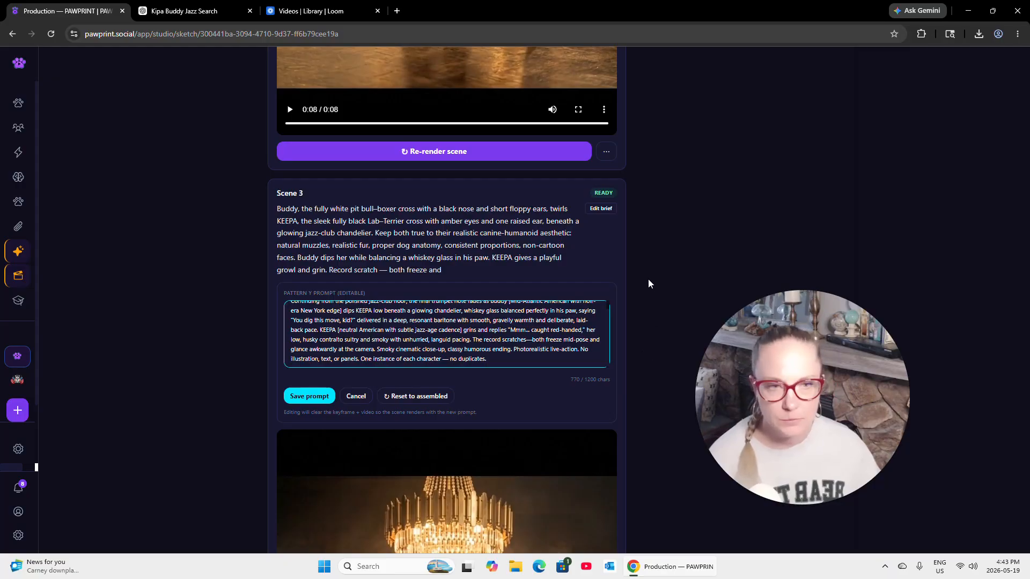
left_click(601, 208)
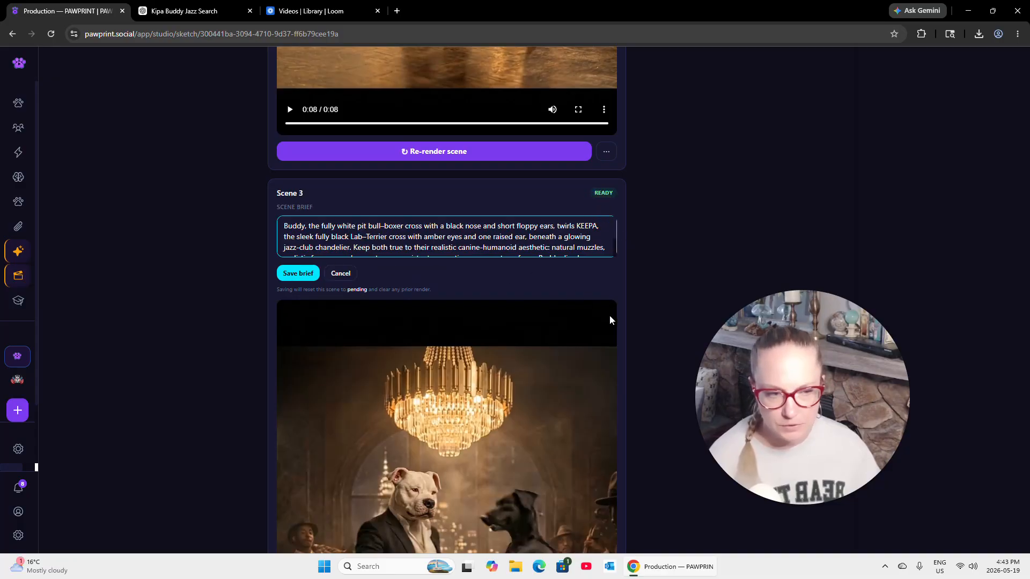
scroll(608, 319, "down", 6)
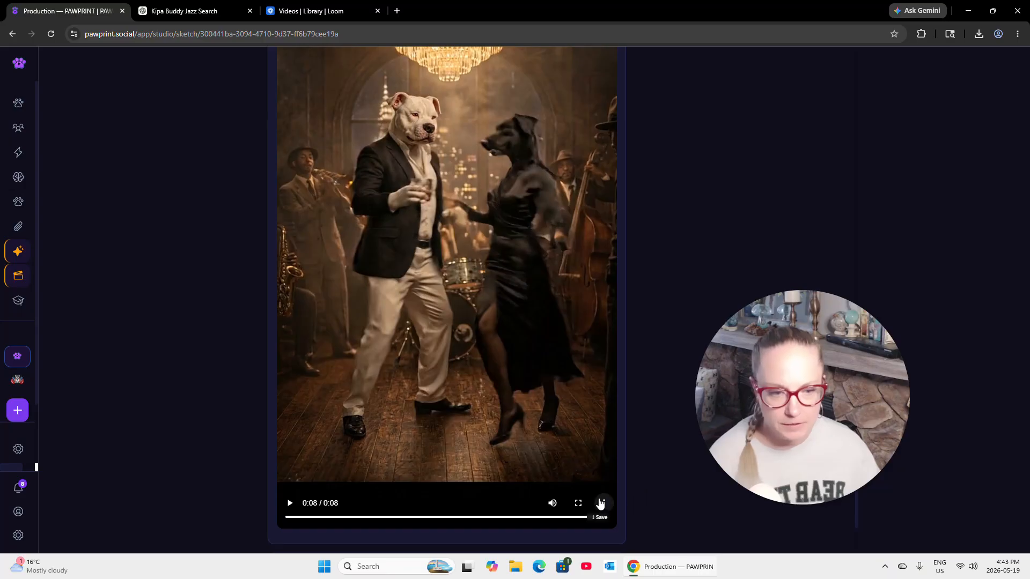
left_click(601, 503)
scroll(632, 501, "down", 1)
scroll(631, 502, "down", 1)
left_click(603, 458)
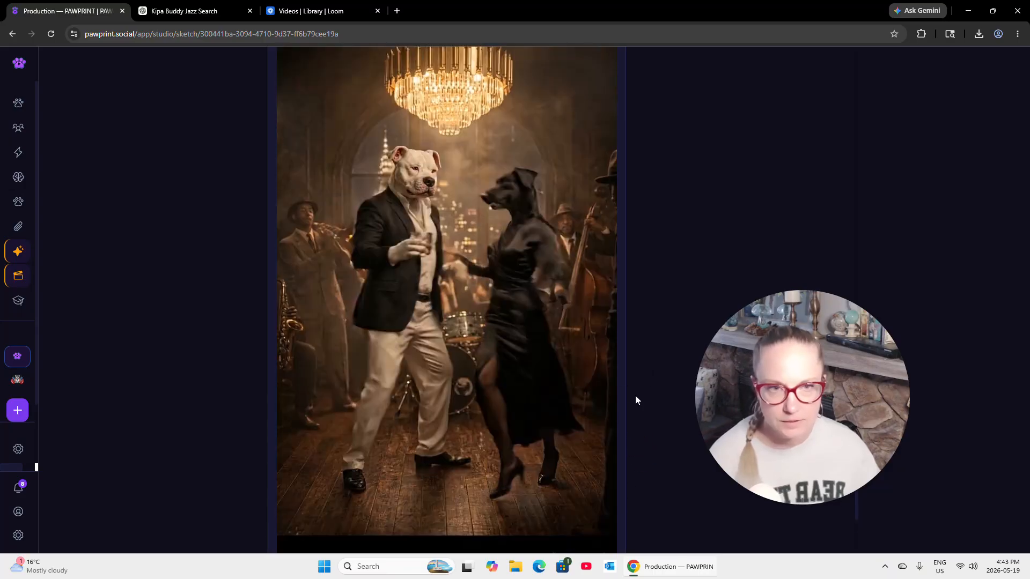
scroll(635, 398, "up", 8)
left_click(292, 376)
Reopen Scene 3's partial re-render options and examine the choices for regenerating image plus video or video only.
scroll(641, 494, "down", 7)
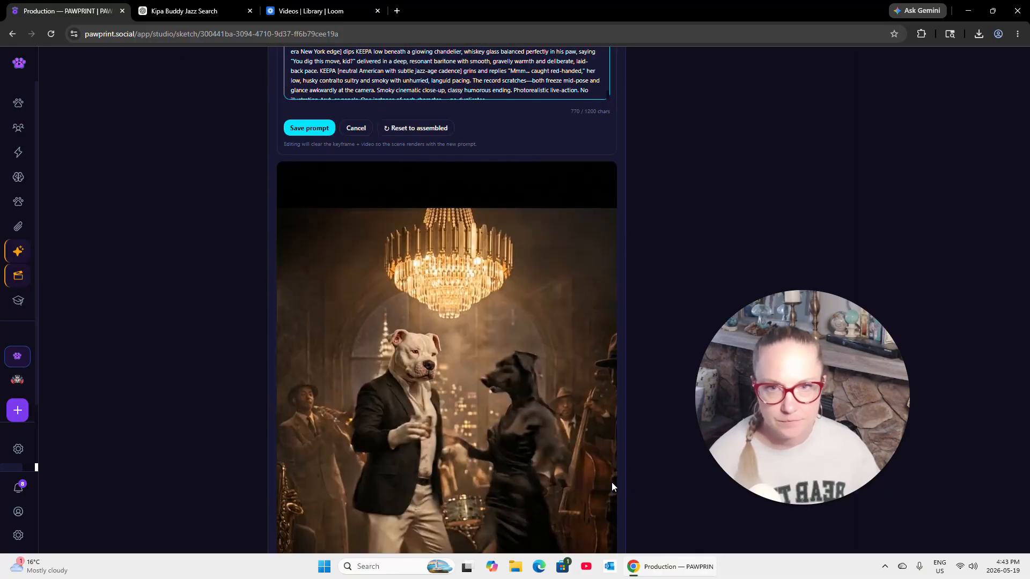
scroll(617, 482, "down", 3)
scroll(641, 486, "down", 3)
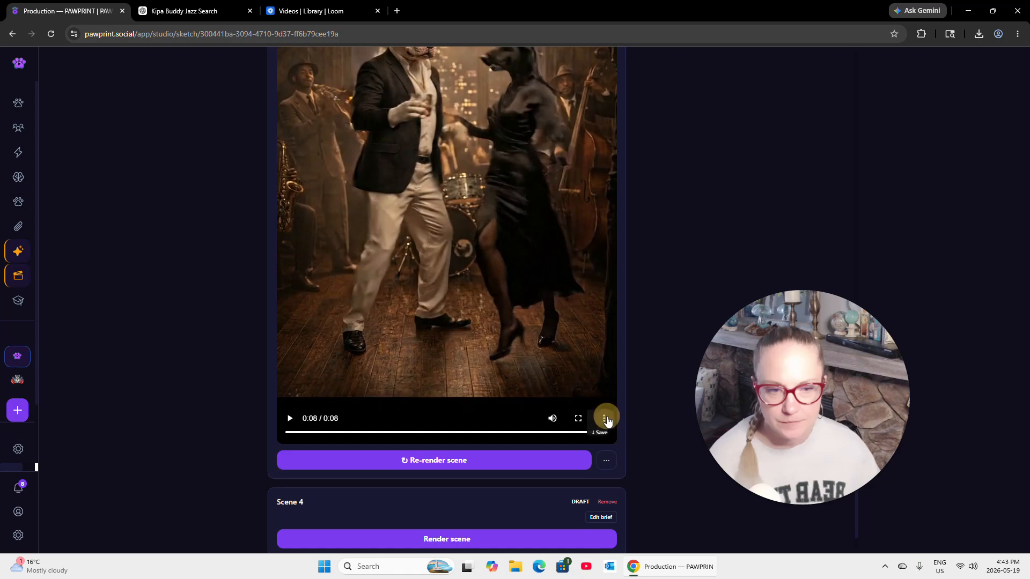
left_click(605, 418)
left_click(637, 449)
left_click(611, 464)
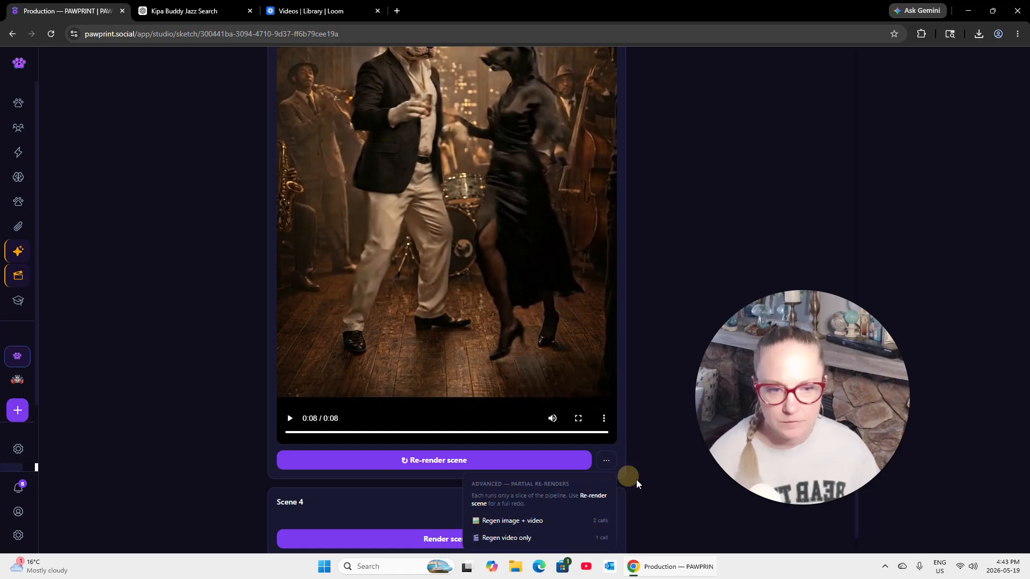
scroll(659, 488, "down", 2)
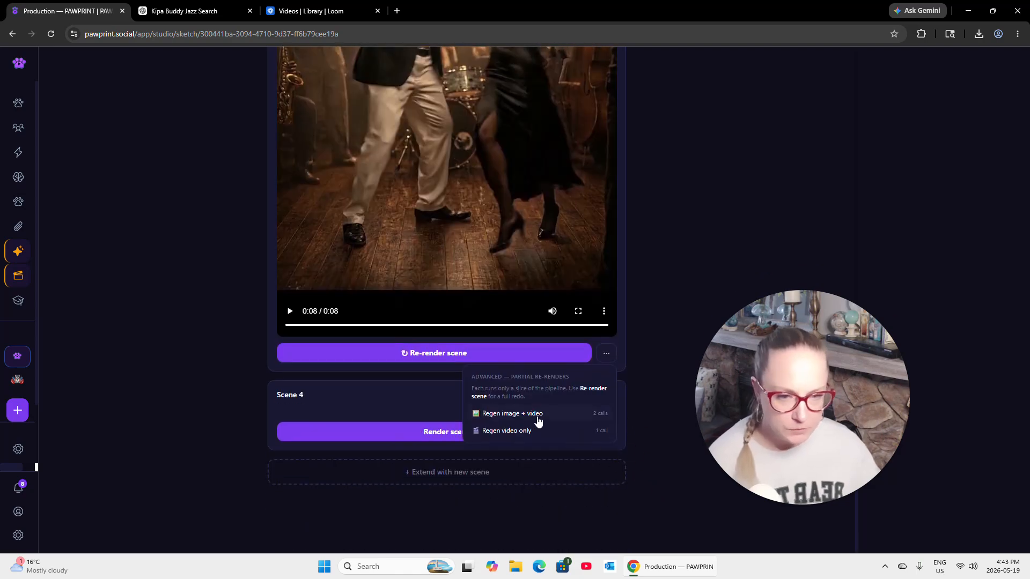